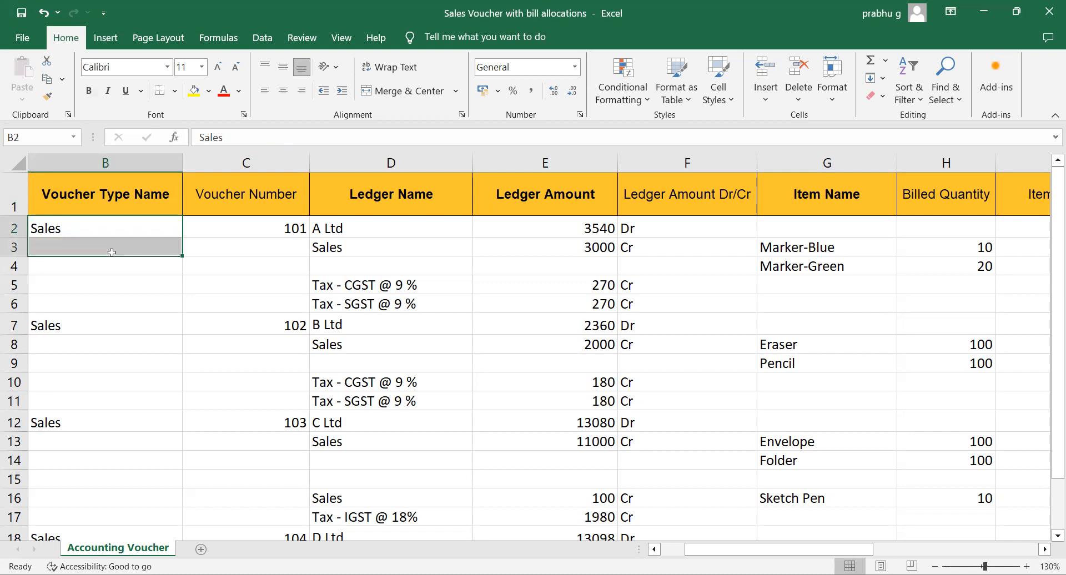
Examine the first sales voucher's rows 2 to 6, from the voucher type across to the bill's type of reference.
key(shift+Down)
key(shift+Down)
key(shift+Down)
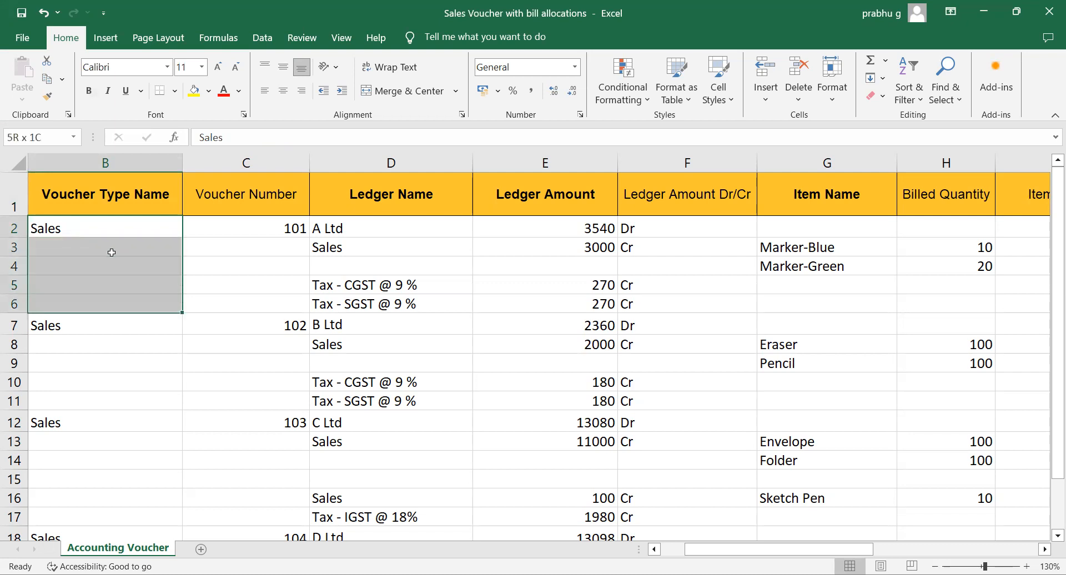
key(shift+Right)
key(shift+Right)
key(shift+Right)
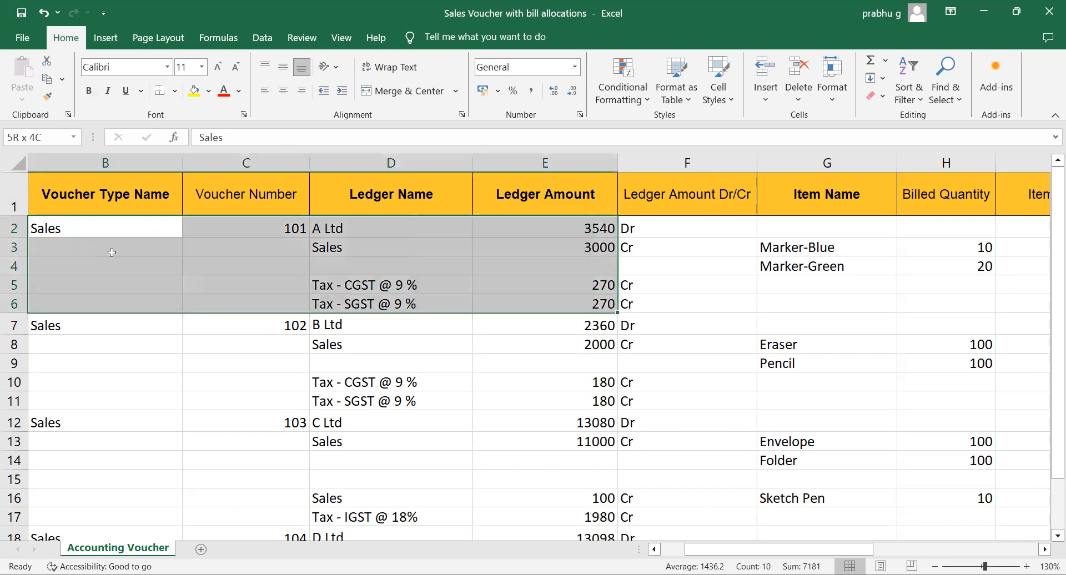
key(shift+Right)
key(shift+Right)
key(shift+Right)
key(shift+Right)
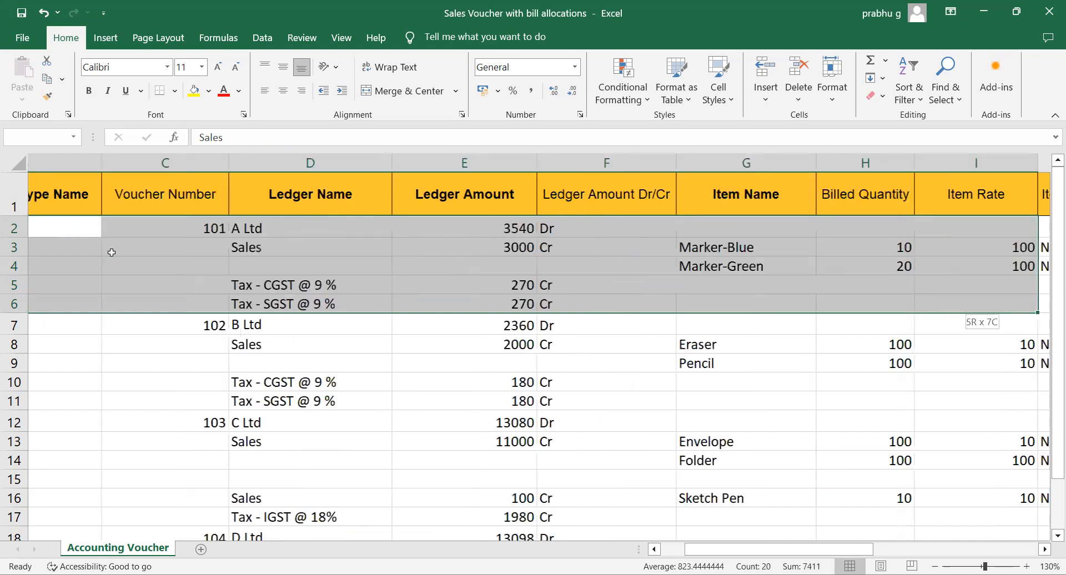
key(shift+Right)
key(shift+Right)
key(shift+Right)
key(shift+Right)
key(shift+Right)
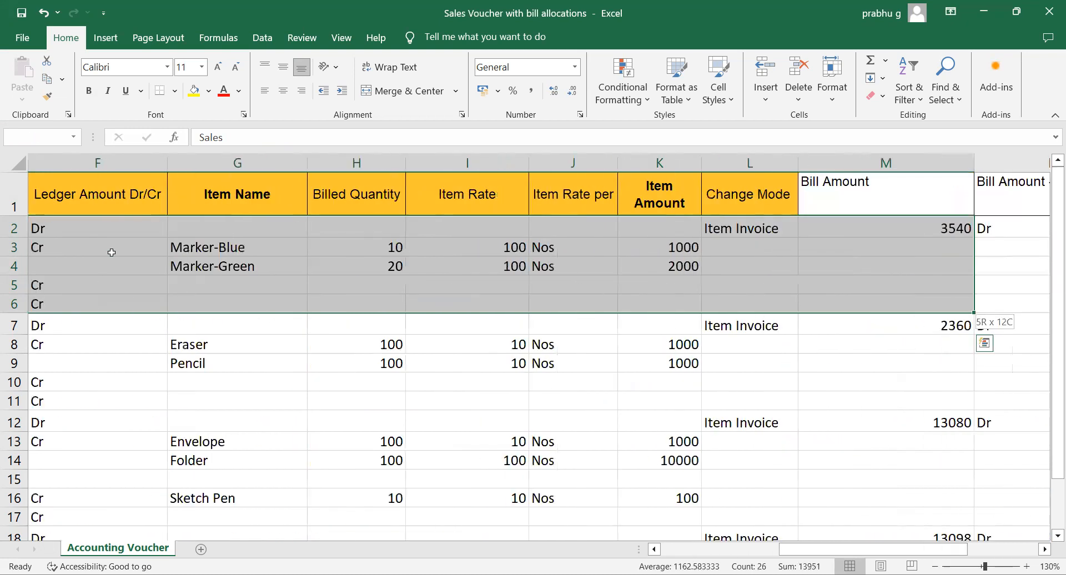
key(shift+Right)
key(shift+Right)
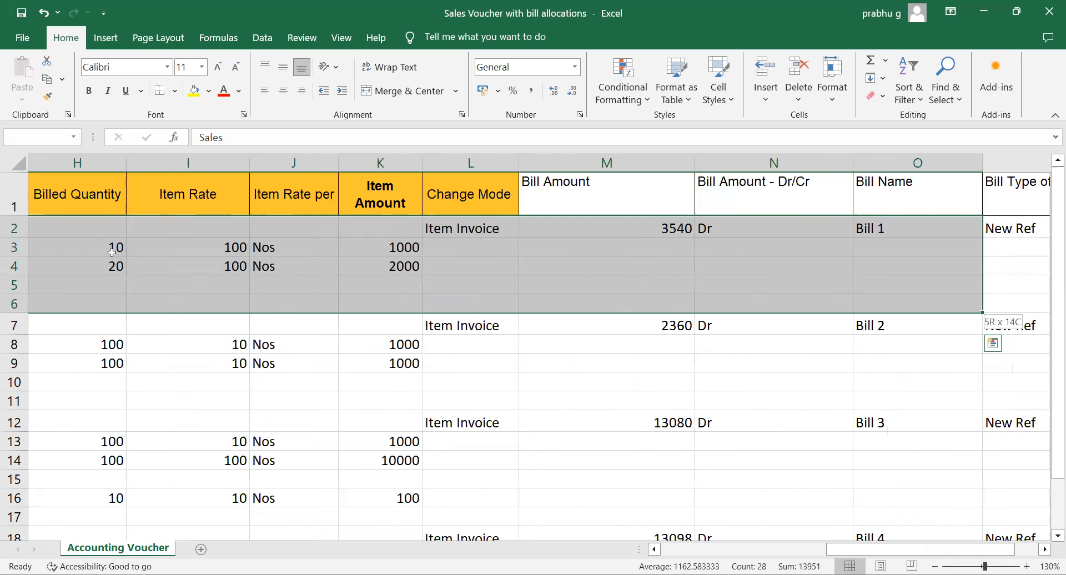
key(shift+Right)
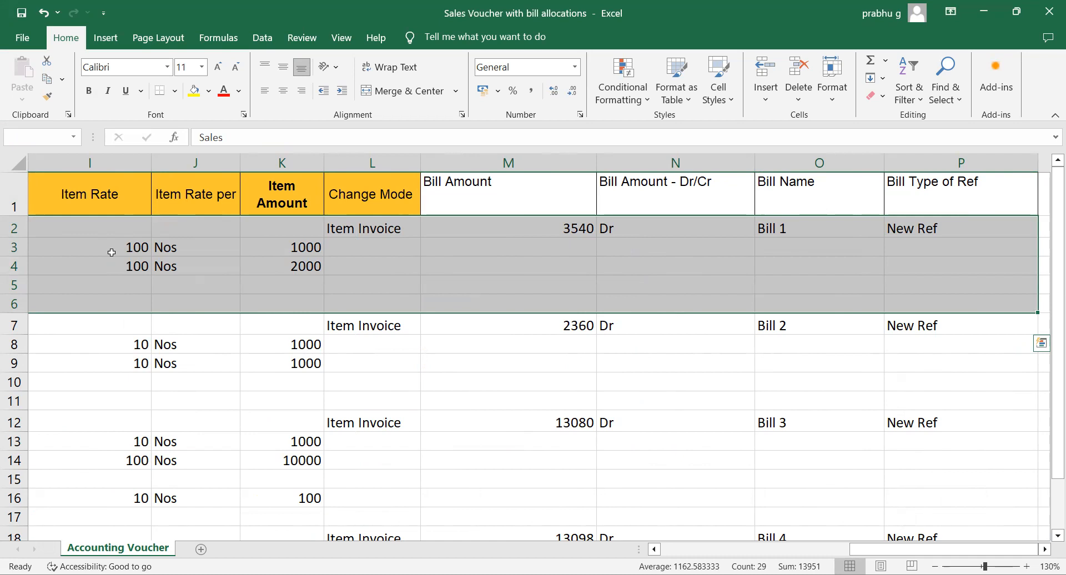
Examine the worksheet's column headings one by one, from Voucher Date through Change Mode.
key(ctrl+Home)
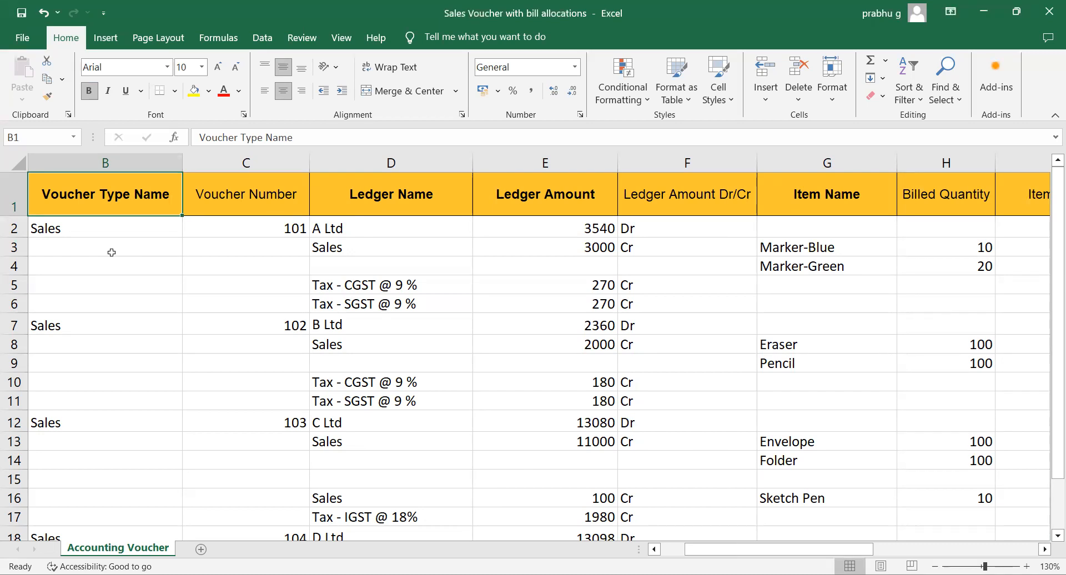
key(Left)
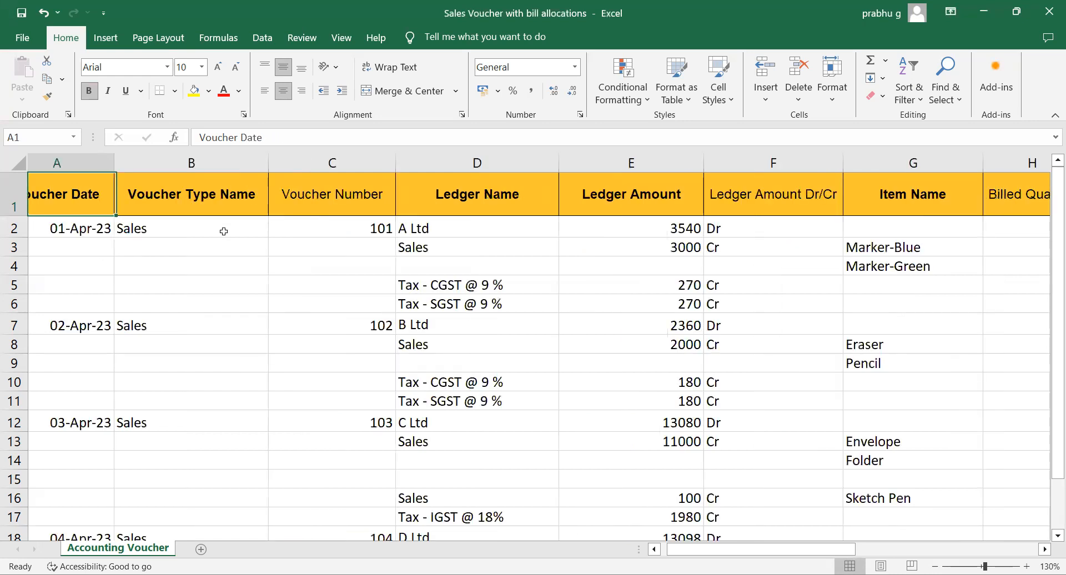
key(Right)
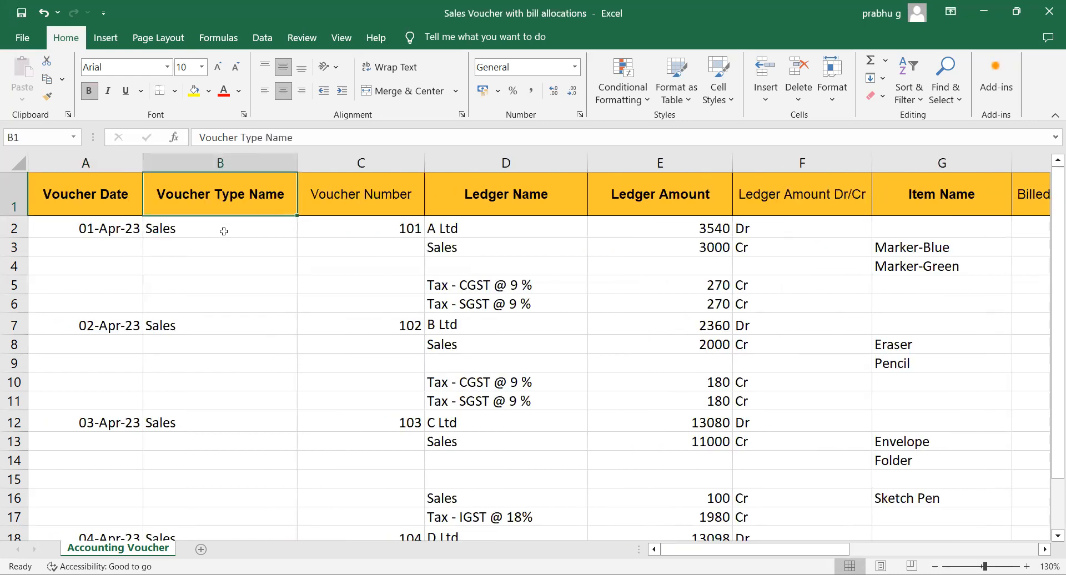
key(Right)
key(Right)
key(Right)
key(Right)
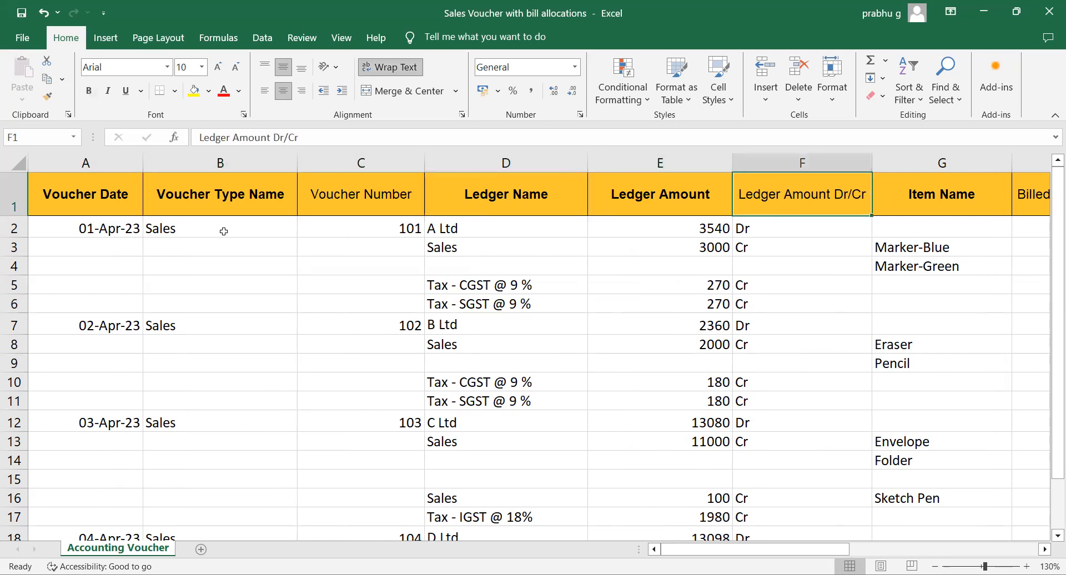
key(Right)
key(Right)
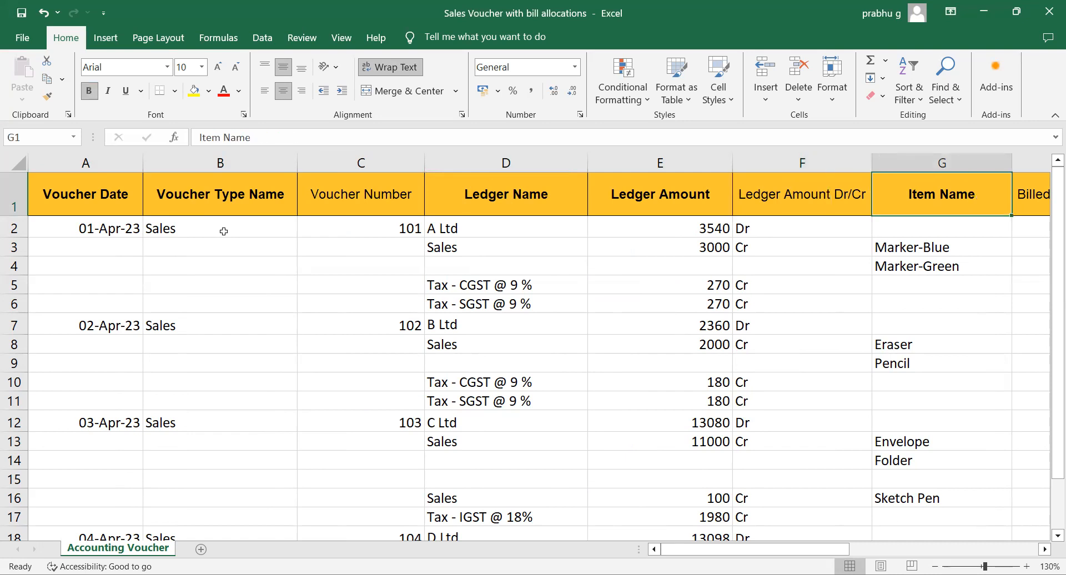
key(Right)
key(Right)
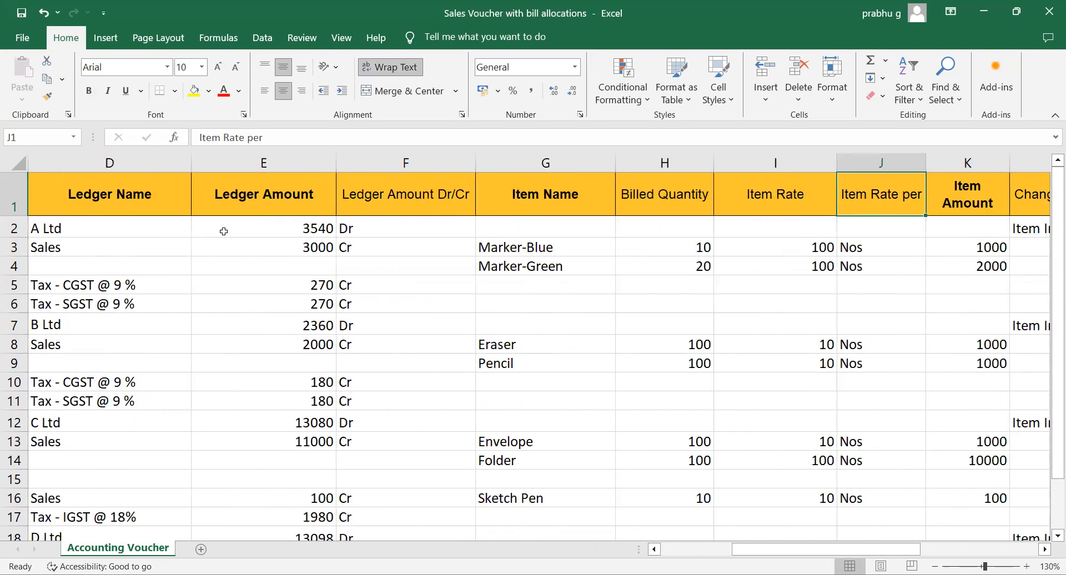
key(Right)
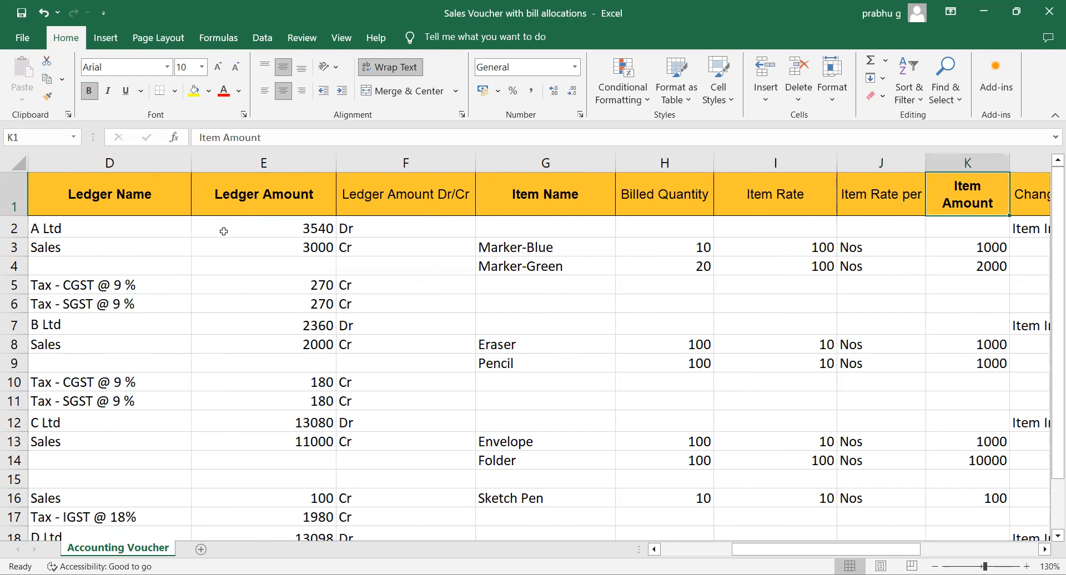
key(Right)
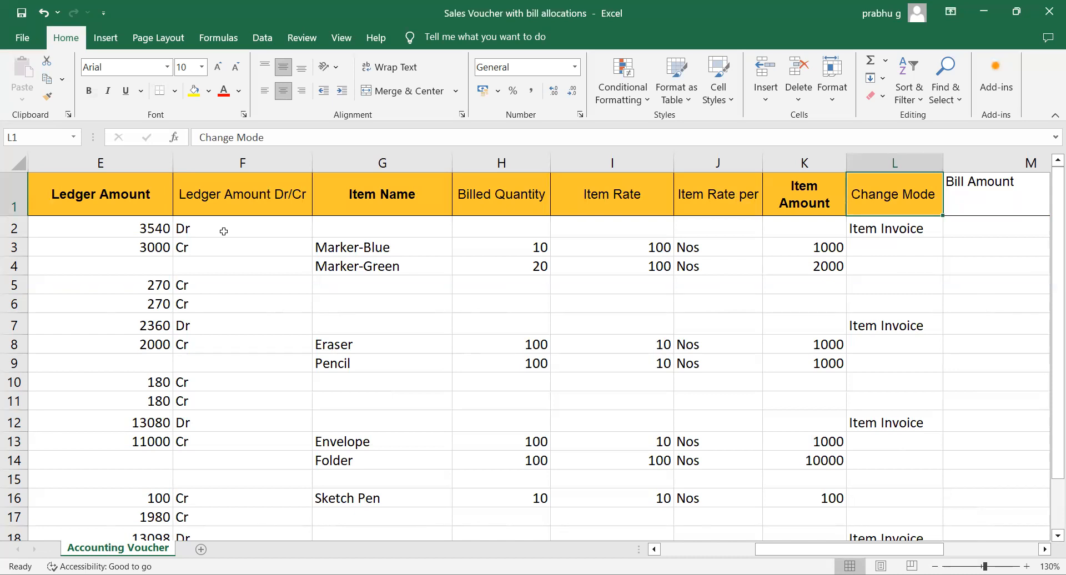
Examine the bill allocation headings Bill Amount, Bill Amount - Dr/Cr, Bill Name and Bill Type of Ref.
key(Right)
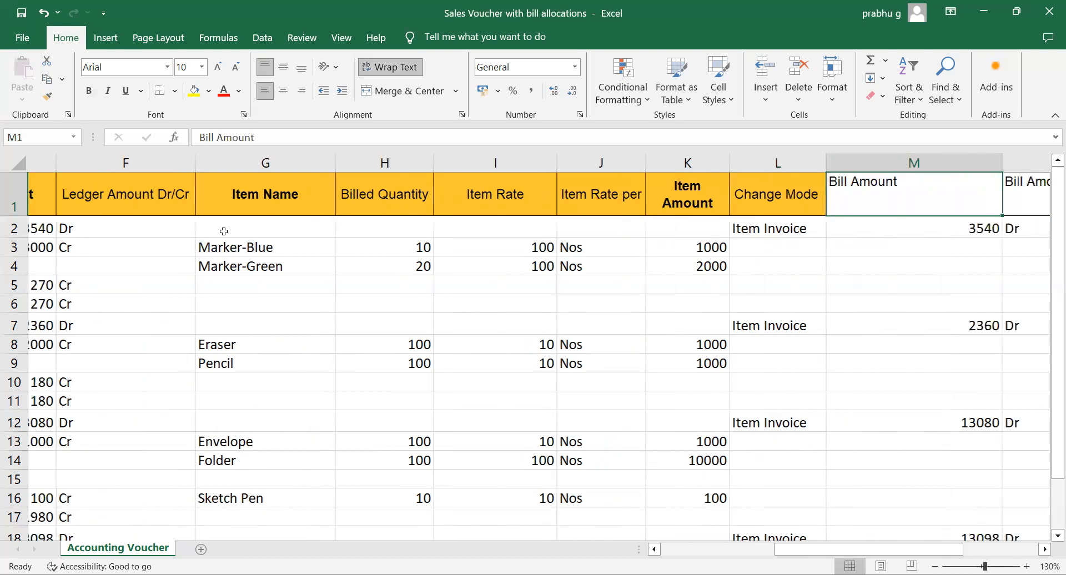
scroll(223, 231, right, 1)
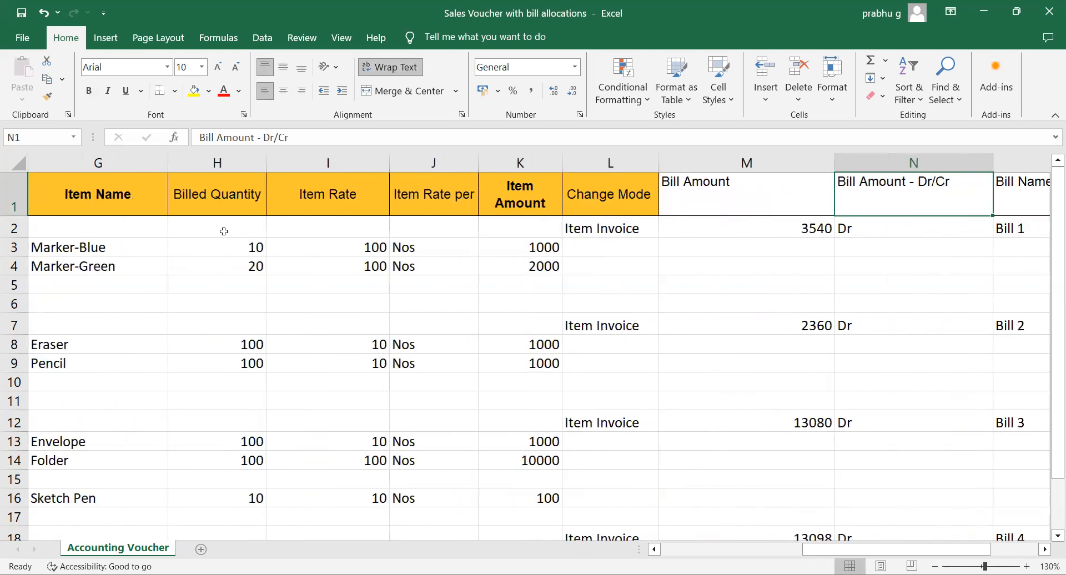
key(shift+Right)
key(shift+Right)
key(shift+Right)
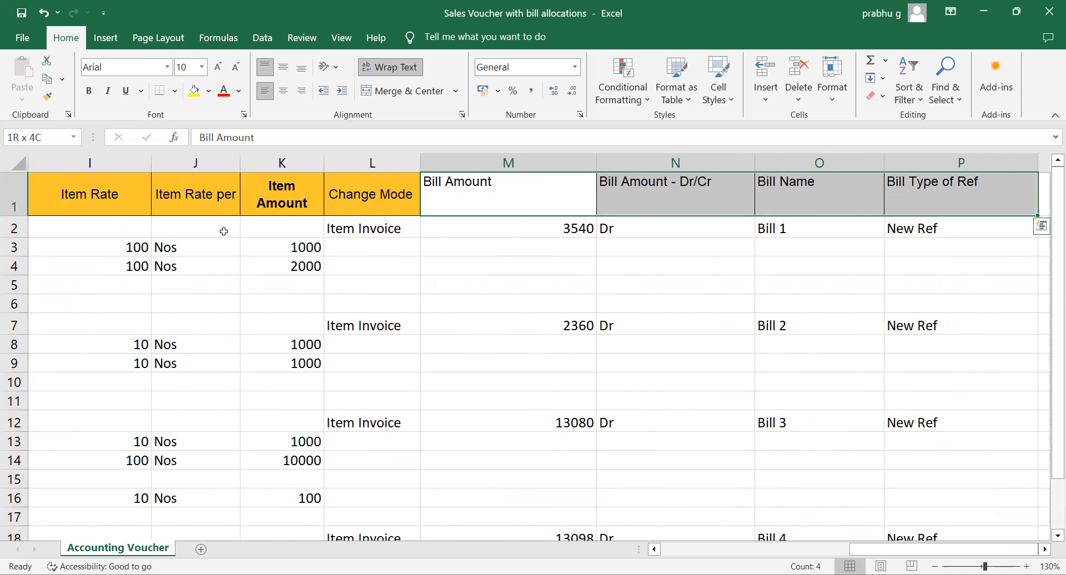
key(Right)
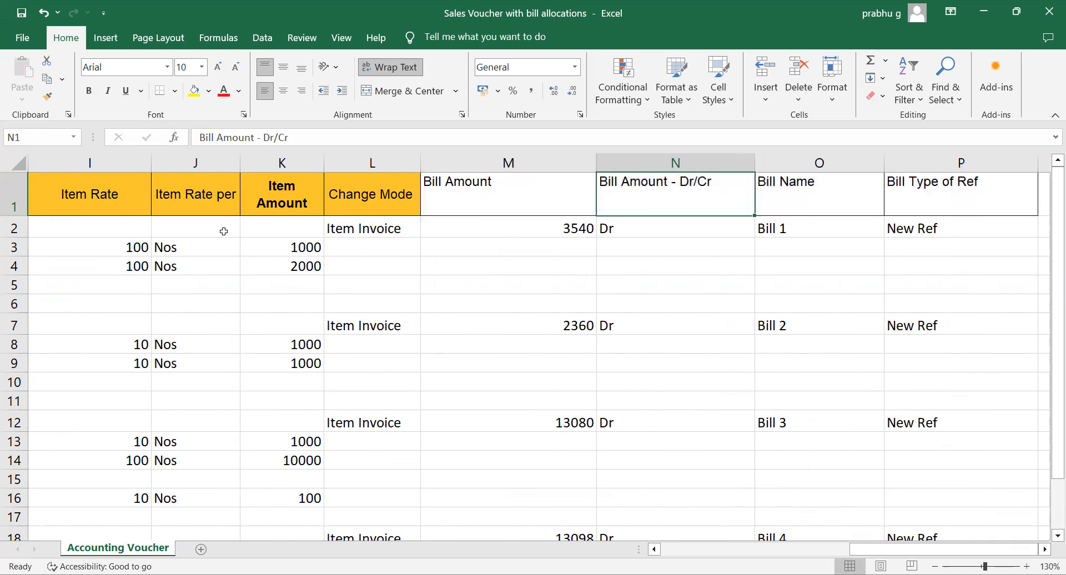
key(Right)
key(Right)
Examine the complete entry of sales voucher 101 in rows 2 to 6, from its voucher date to its bill allocation details.
key(Left)
key(Left)
key(Left)
key(Left)
key(Left)
key(Left)
key(Left)
key(Left)
key(Left)
key(Left)
key(Left)
key(Left)
key(Left)
key(Left)
key(Left)
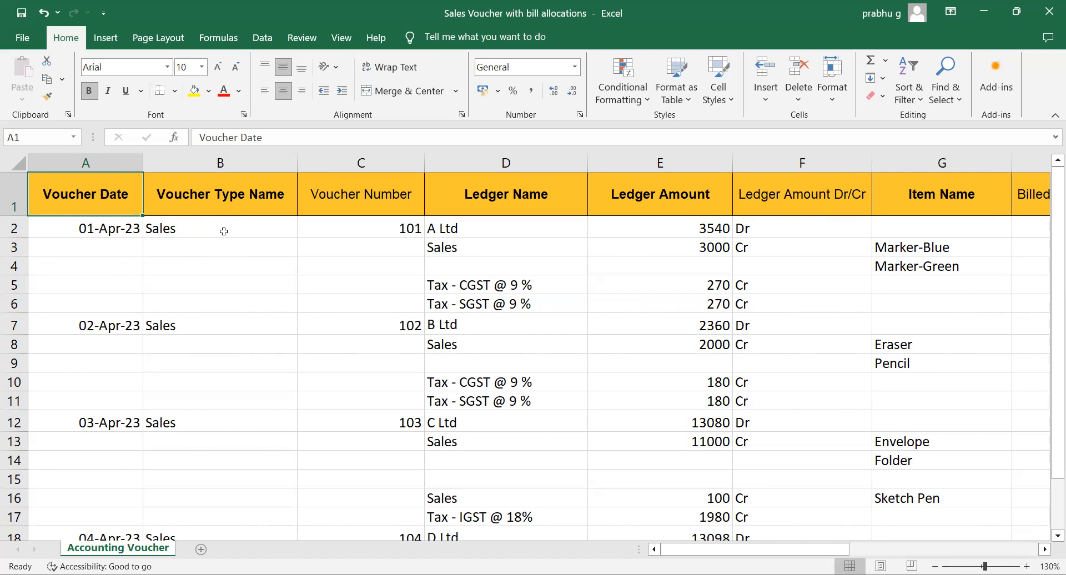
key(Down)
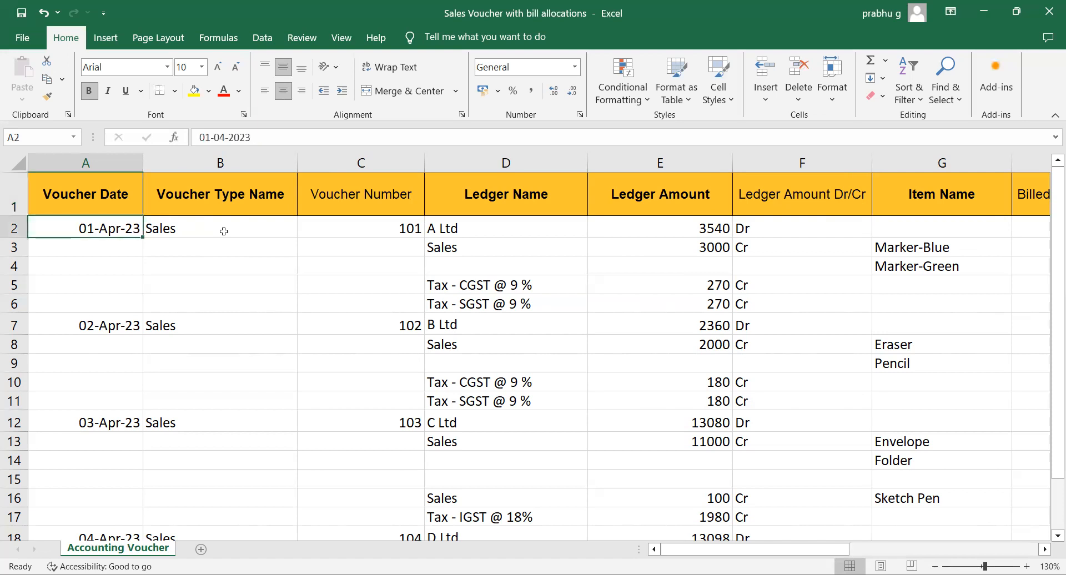
key(shift+Down)
key(shift+Down)
key(shift+Down)
key(shift+Down)
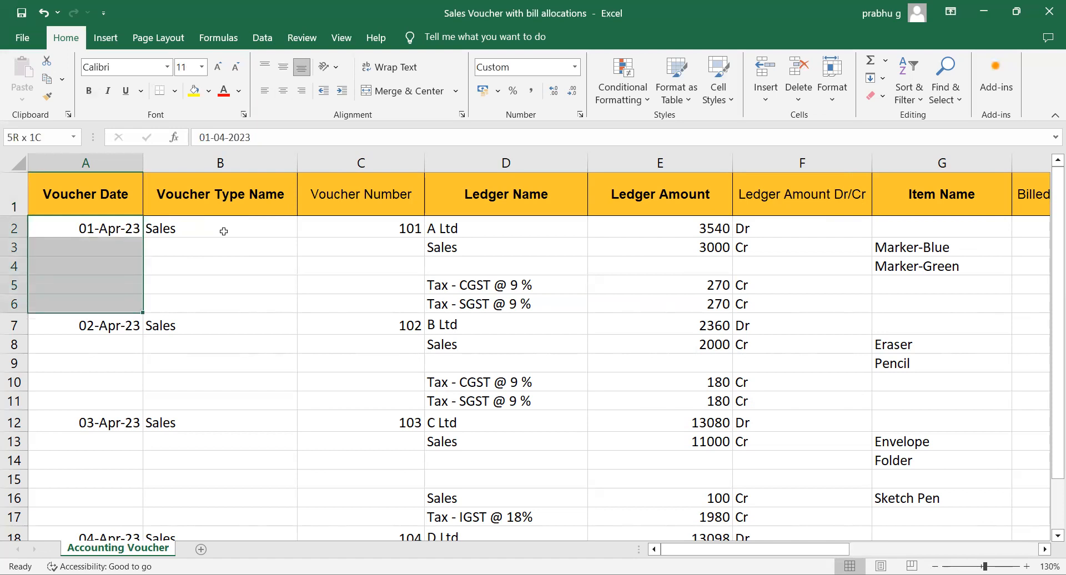
key(shift+Right)
key(shift+Right)
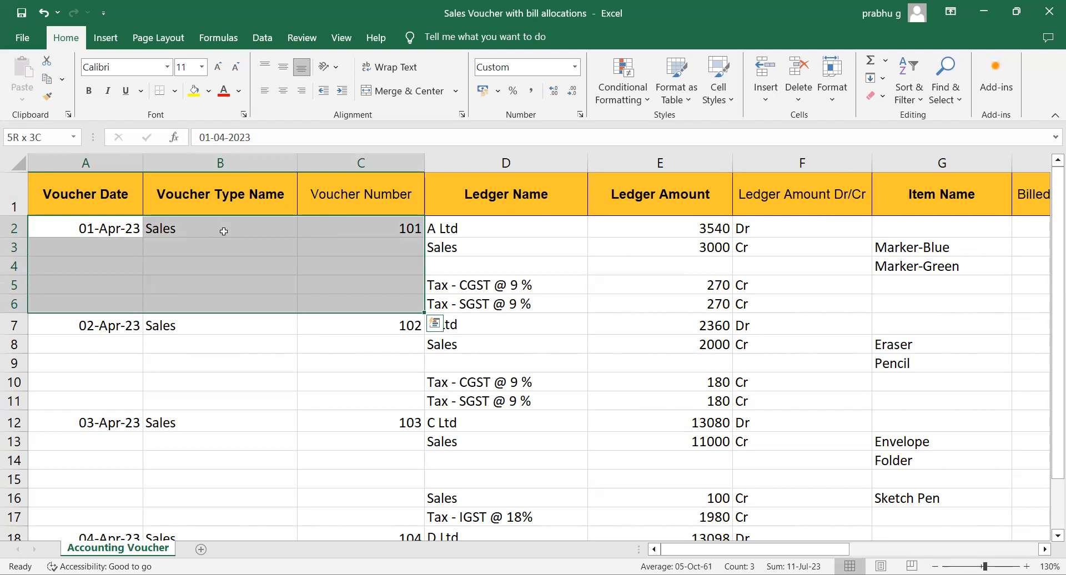
key(shift+Right)
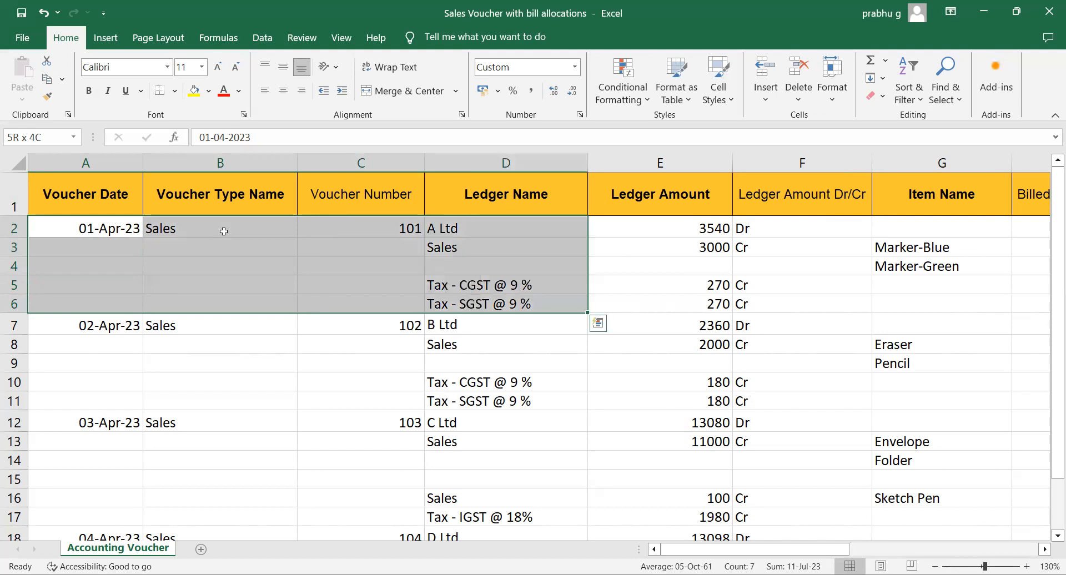
key(shift+Right)
key(shift+Right)
key(shift+Right)
key(shift+Right)
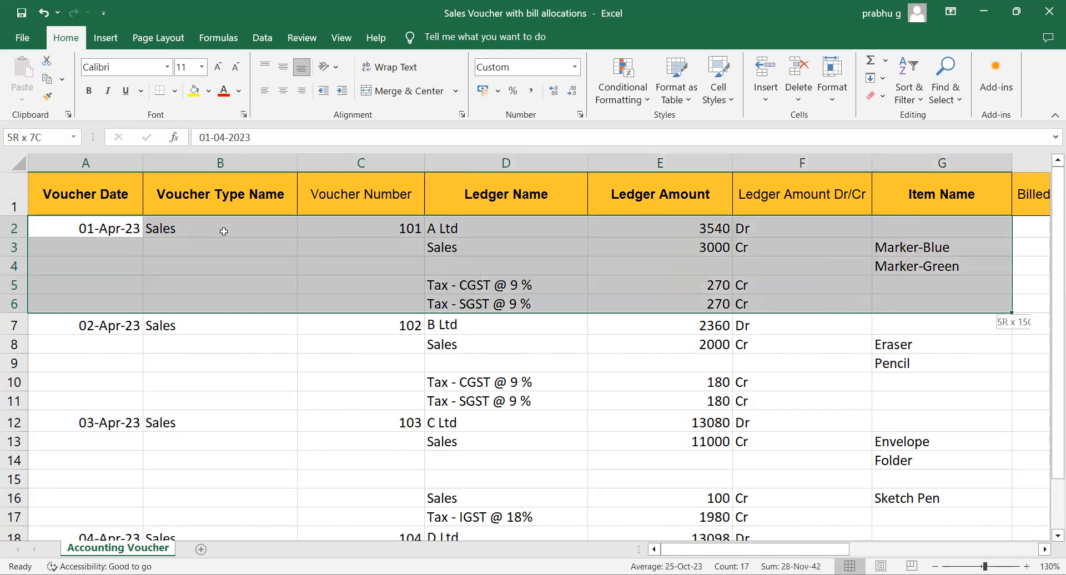
key(shift+Right)
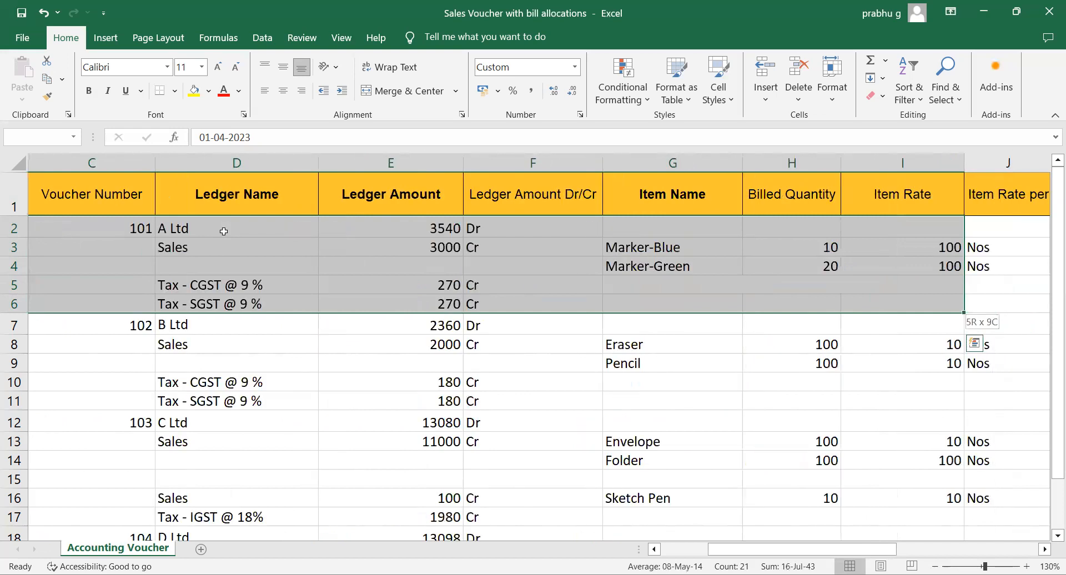
key(shift+Right)
key(shift+Right)
key(shift+Right)
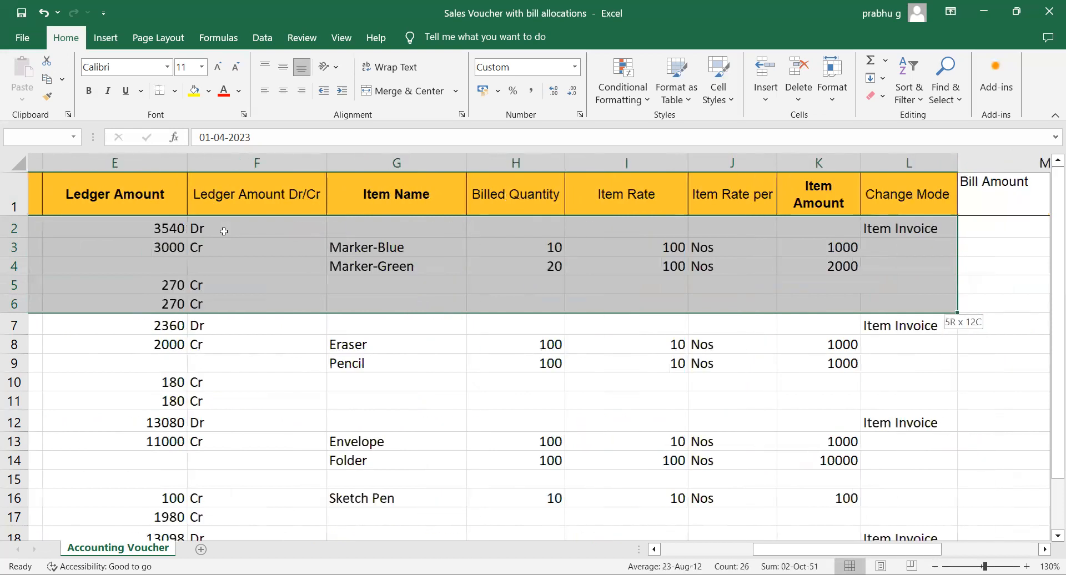
key(shift+Right)
key(shift+Right)
key(shift+Right)
key(shift+Right)
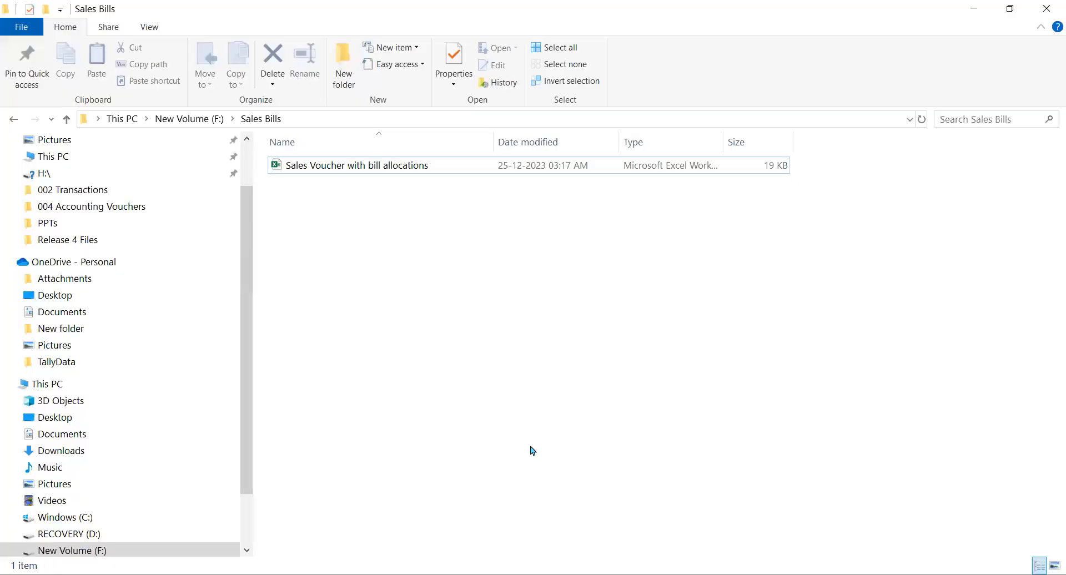
Show the full path of the Sales Bills folder that holds the sales voucher workbook.
click(337, 120)
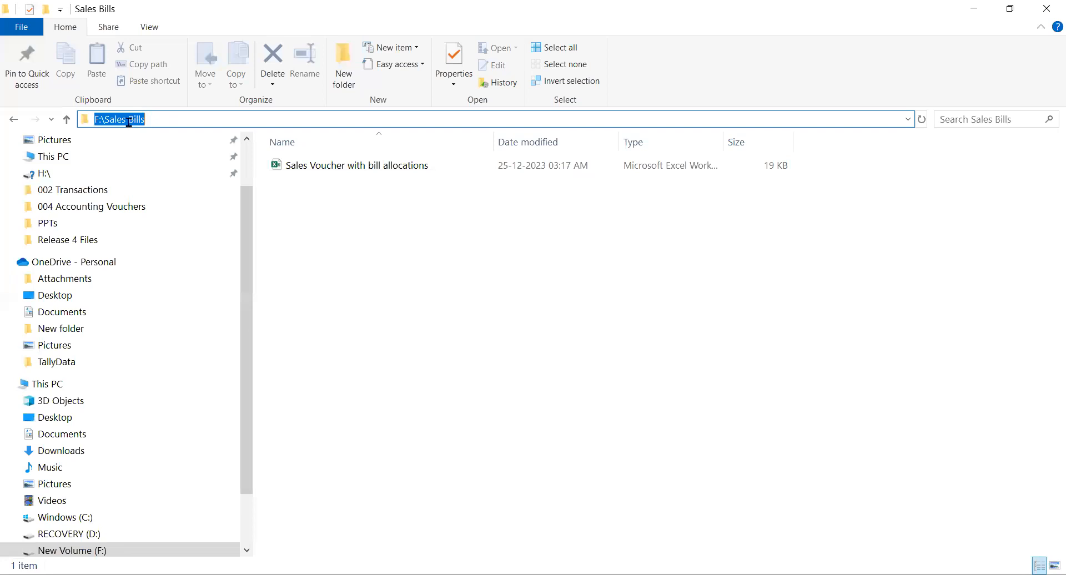
click(161, 120)
click(549, 493)
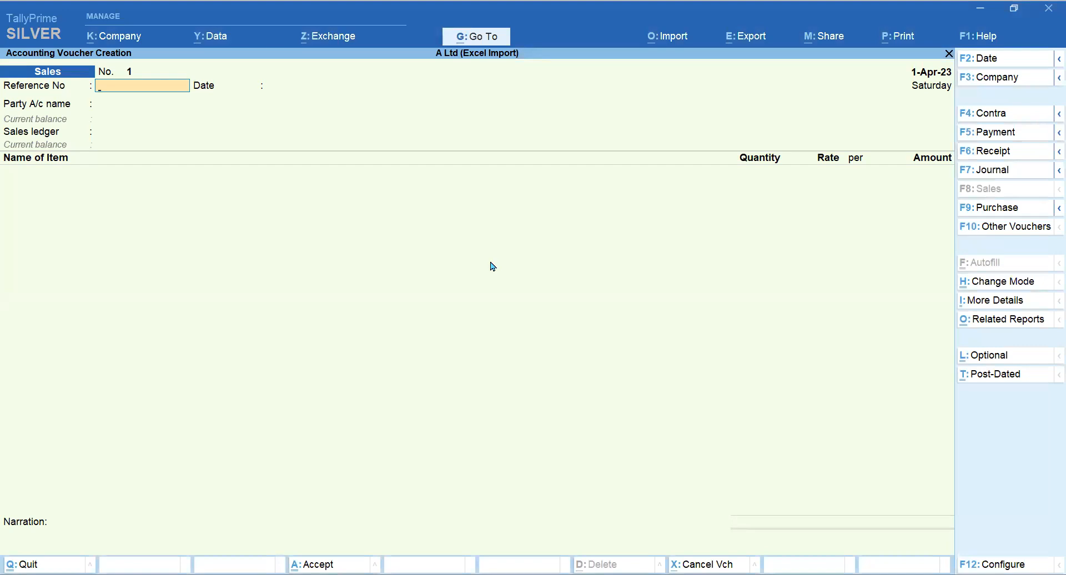
Switch to TallyPrime and quit the sales voucher creation to return to the Gateway of Tally.
key(Escape)
key(Return)
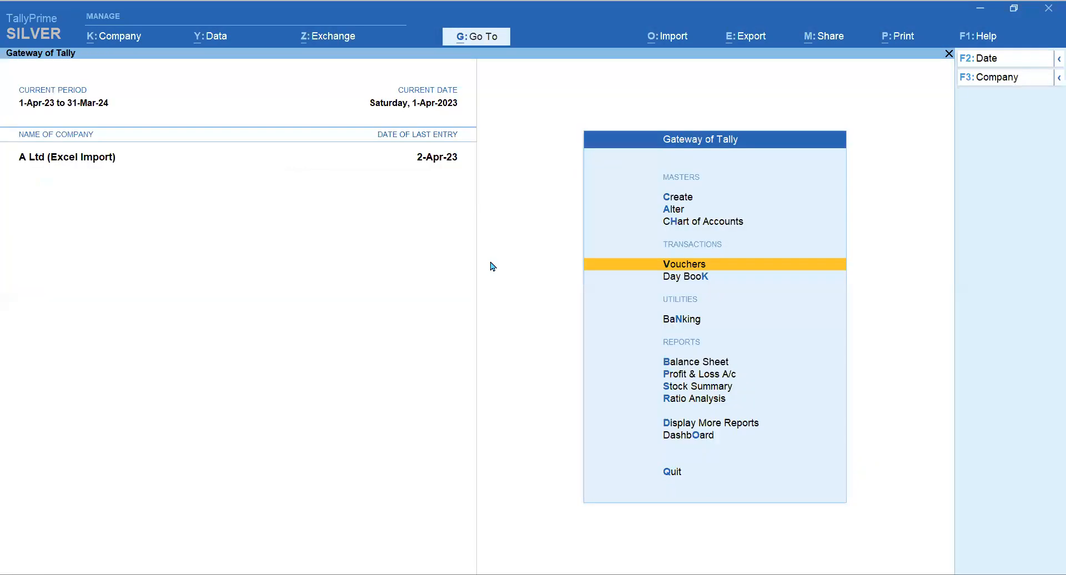
key(Up)
key(Up)
key(Up)
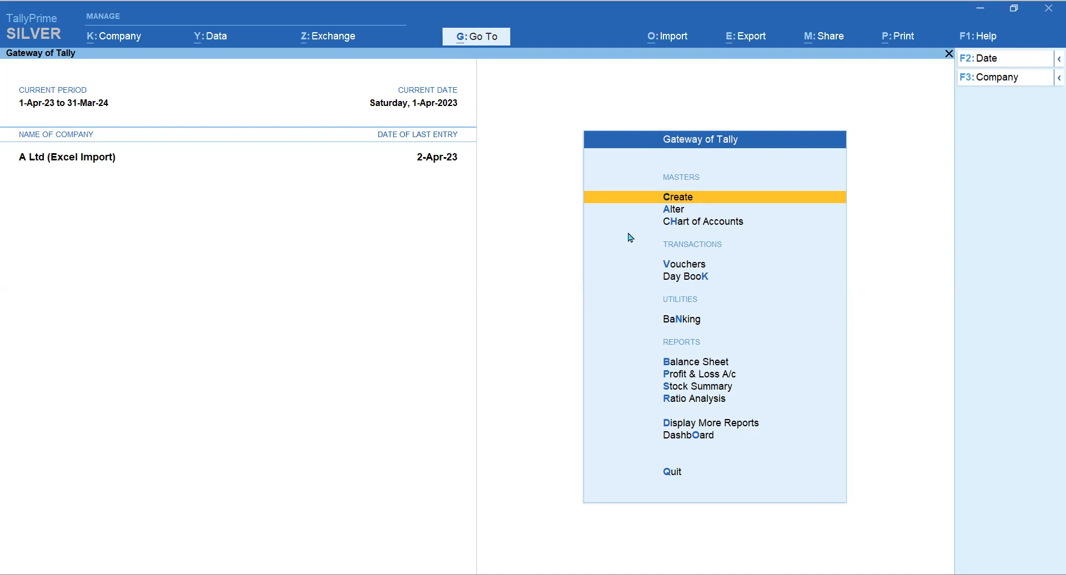
Start importing transactions, accepting Excel (Spreadsheet) as the file format and F:\Sales Bills as the file path.
key(alt+o)
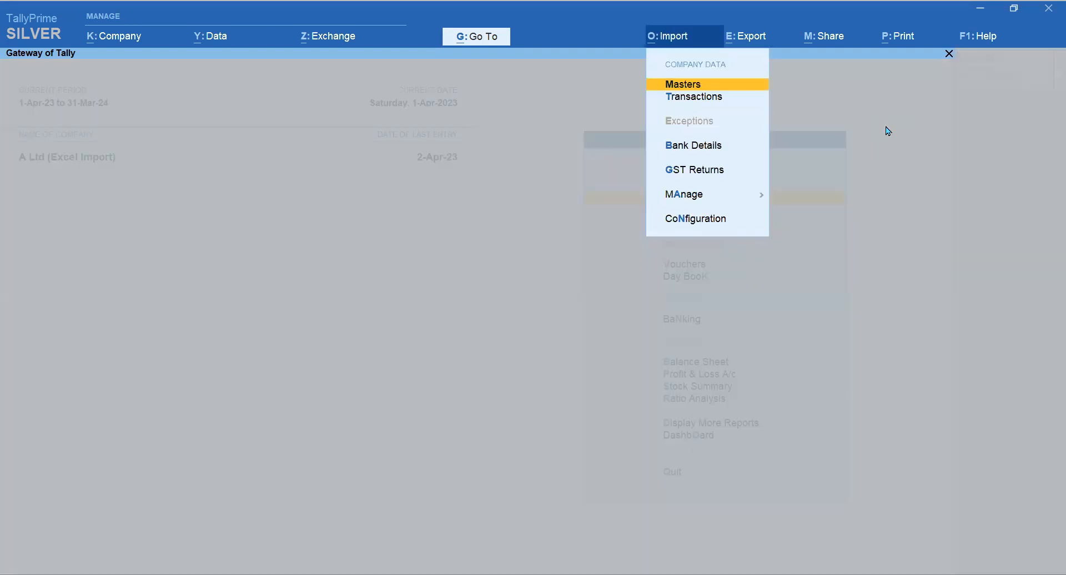
key(Down)
key(Return)
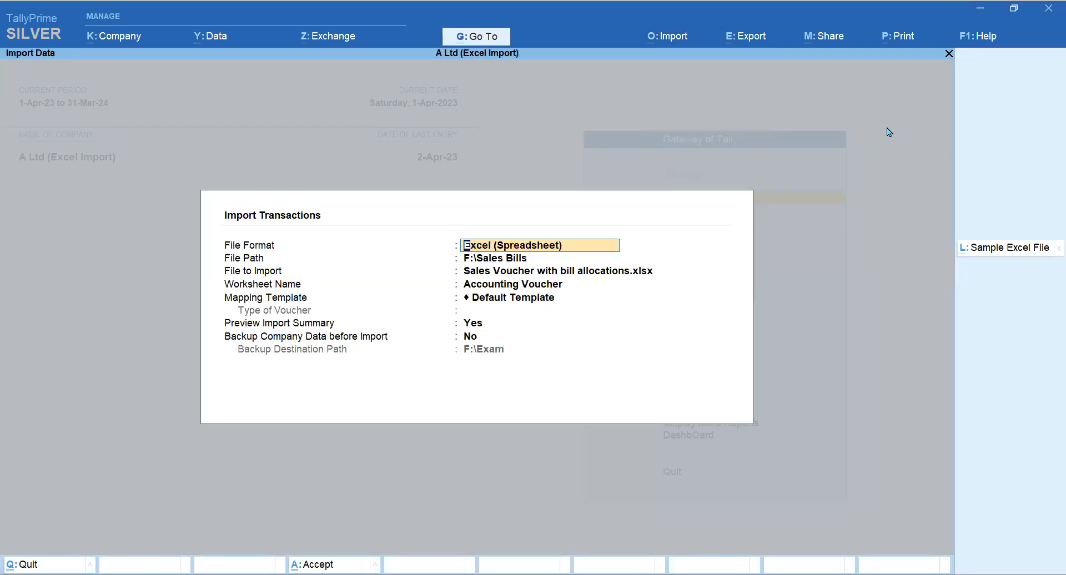
key(Return)
key(Return)
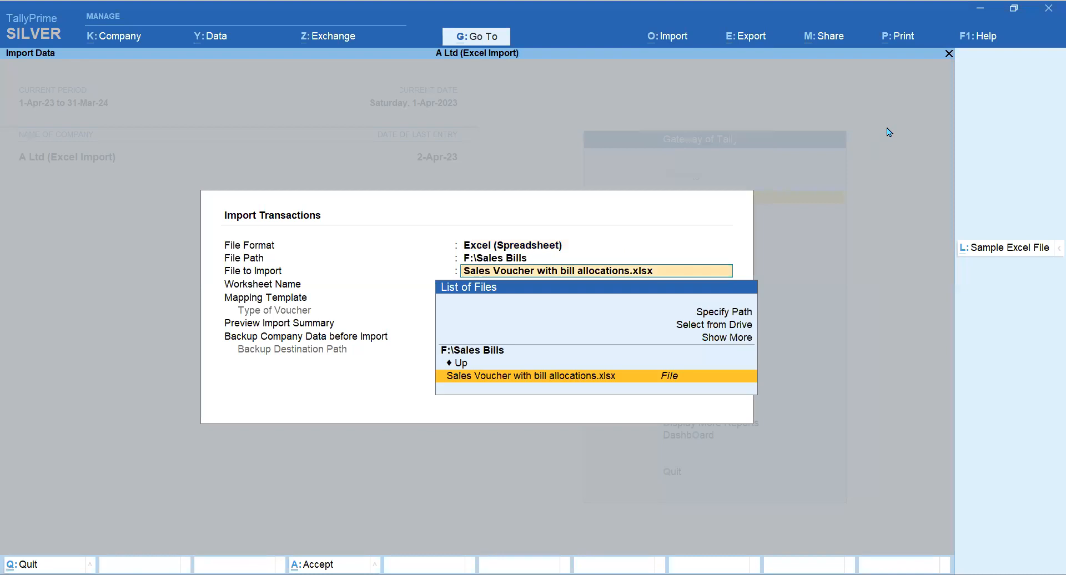
Select Sales Voucher with bill allocations.xlsx as the file to import, browsing from drive F:\ to the Sales Bills folder.
key(Up)
key(Up)
key(Up)
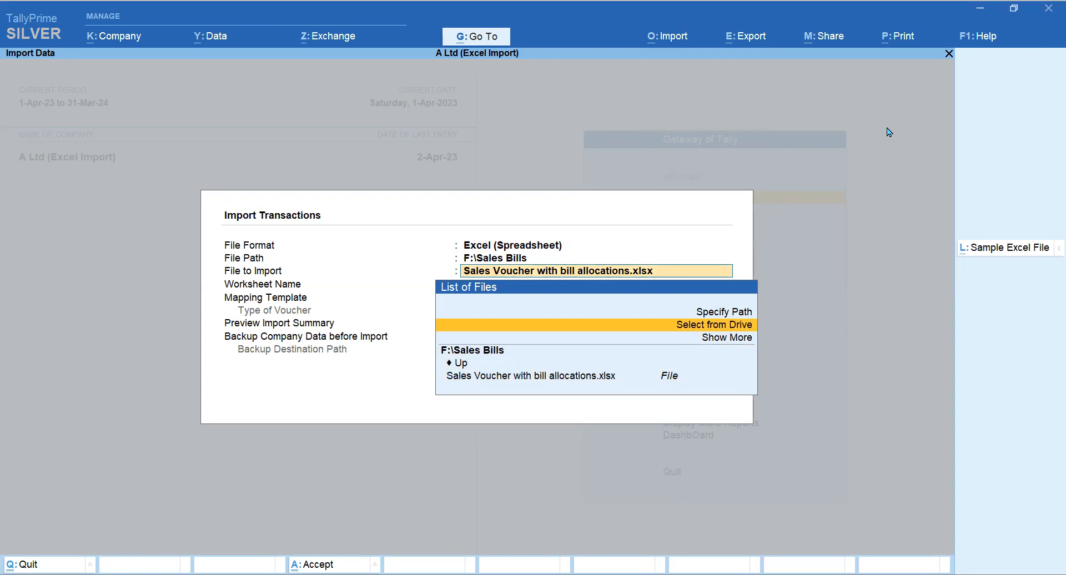
key(Return)
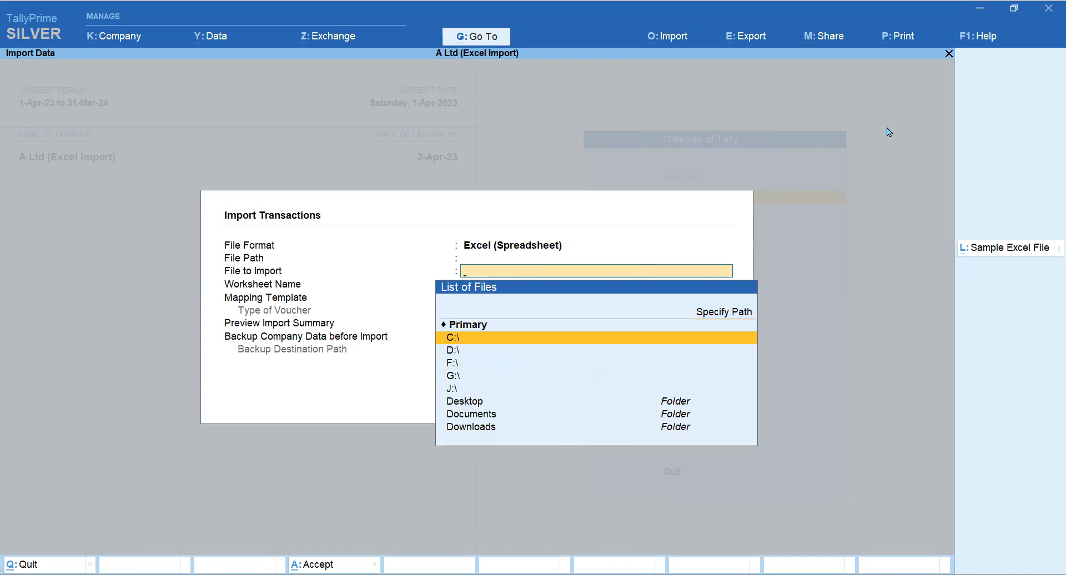
key(Down)
key(Down)
key(Return)
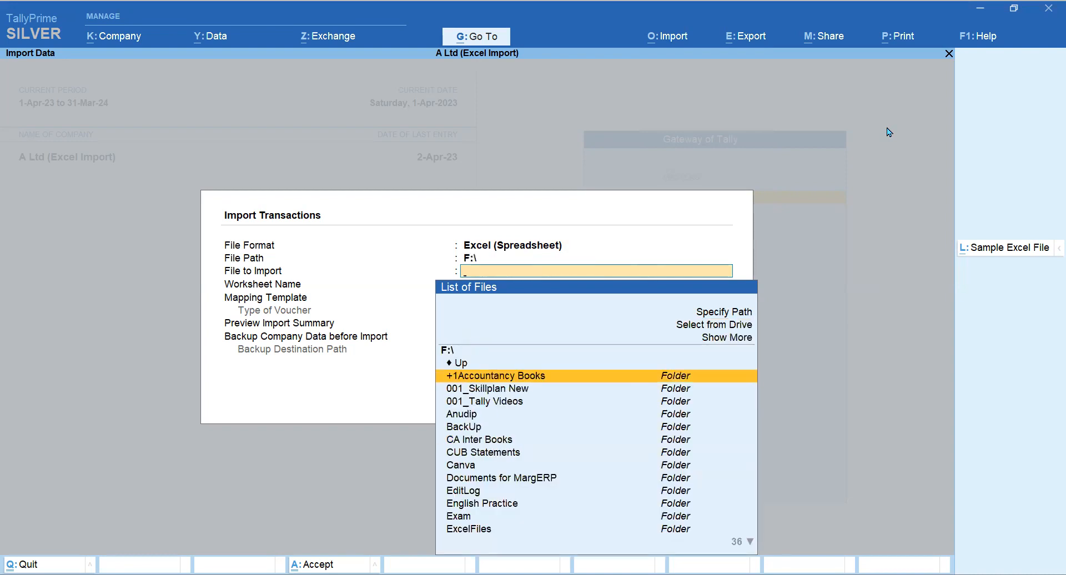
text(sales)
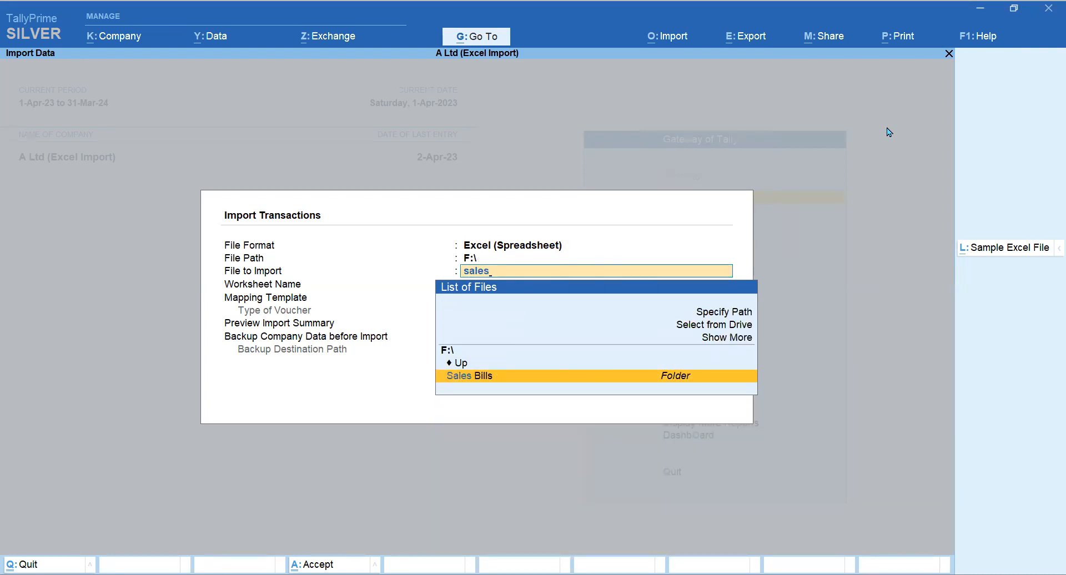
key(Return)
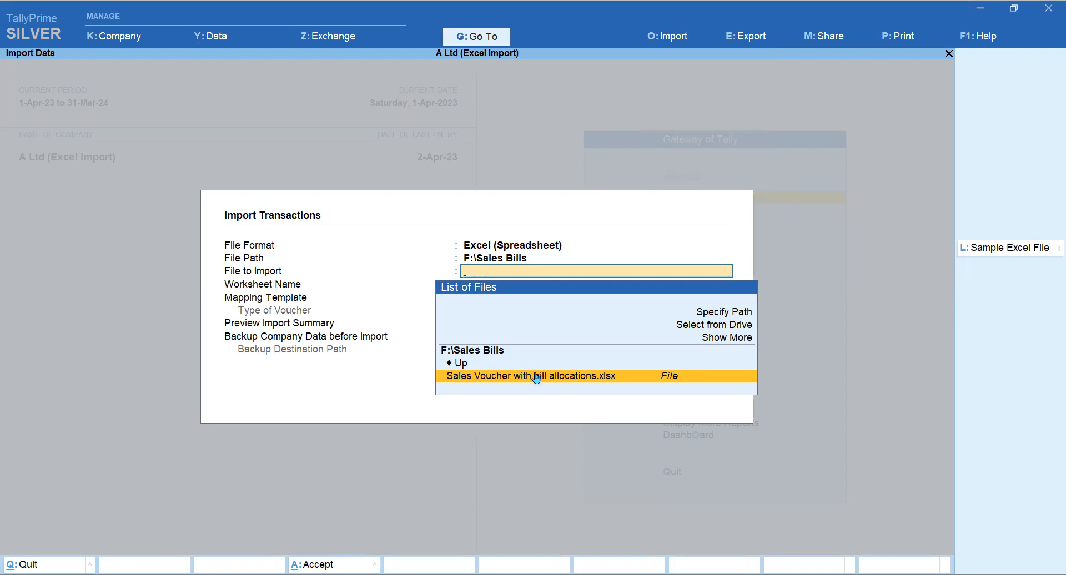
click(570, 379)
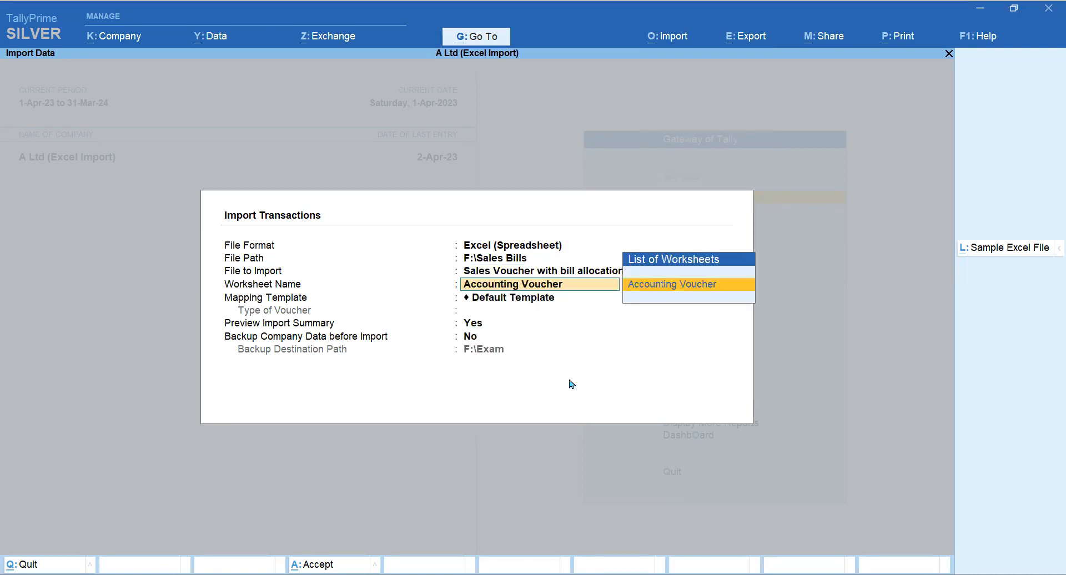
Accept the Accounting Voucher worksheet and Default Template, with the import summary preview set to Yes and the company data backup to No.
key(Return)
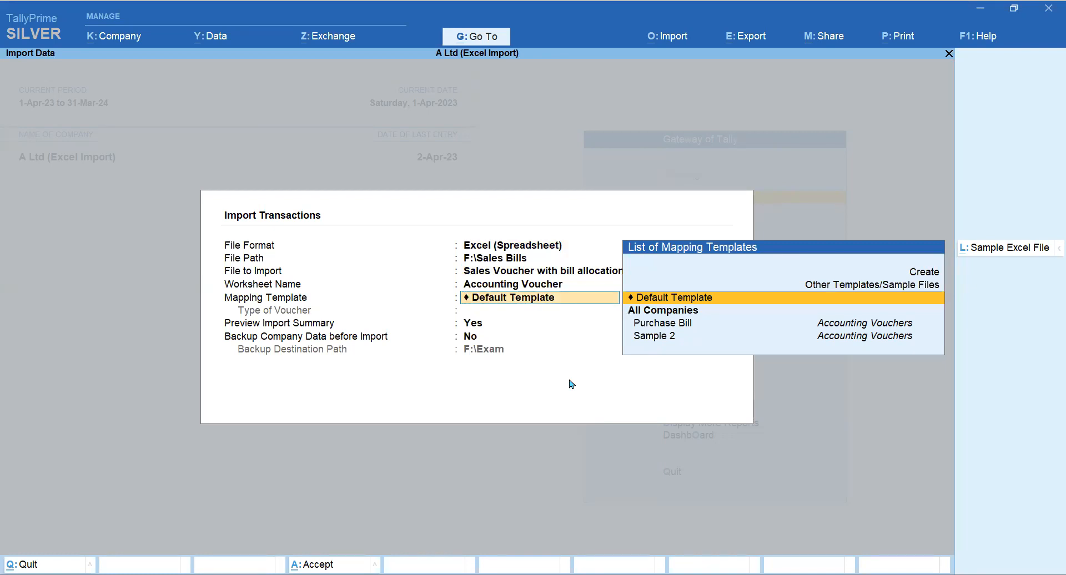
key(Return)
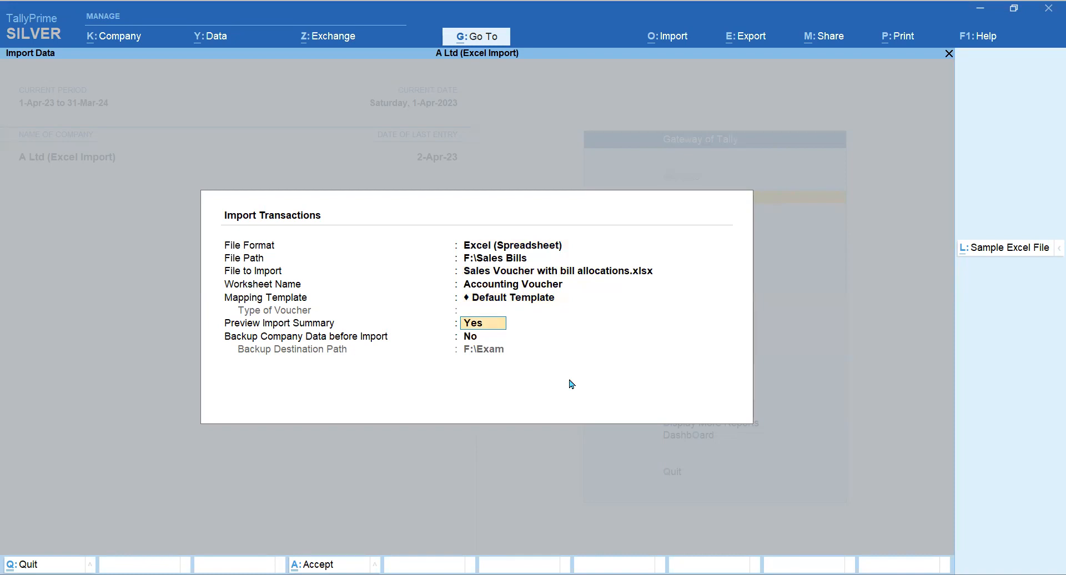
key(Return)
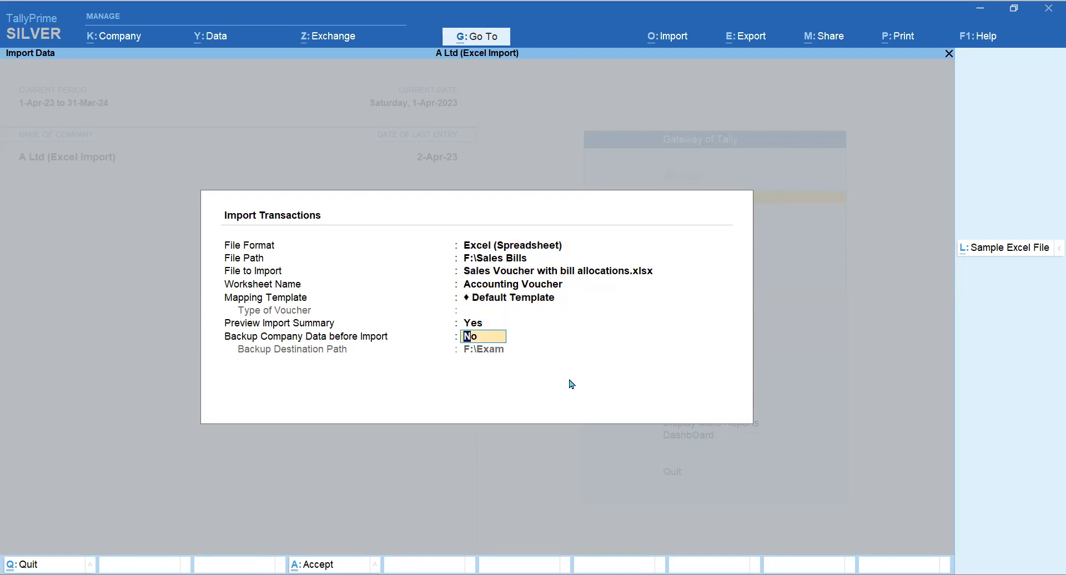
key(Return)
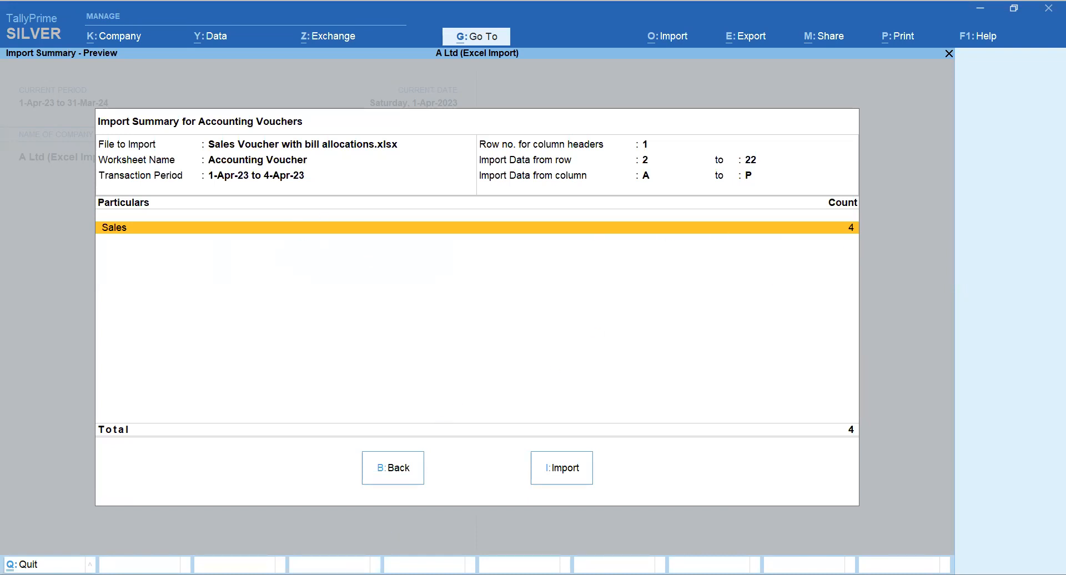
Switch to the Excel workbook and check sales voucher numbers 101 to 104 against the import summary.
key(alt+Tab)
click(165, 367)
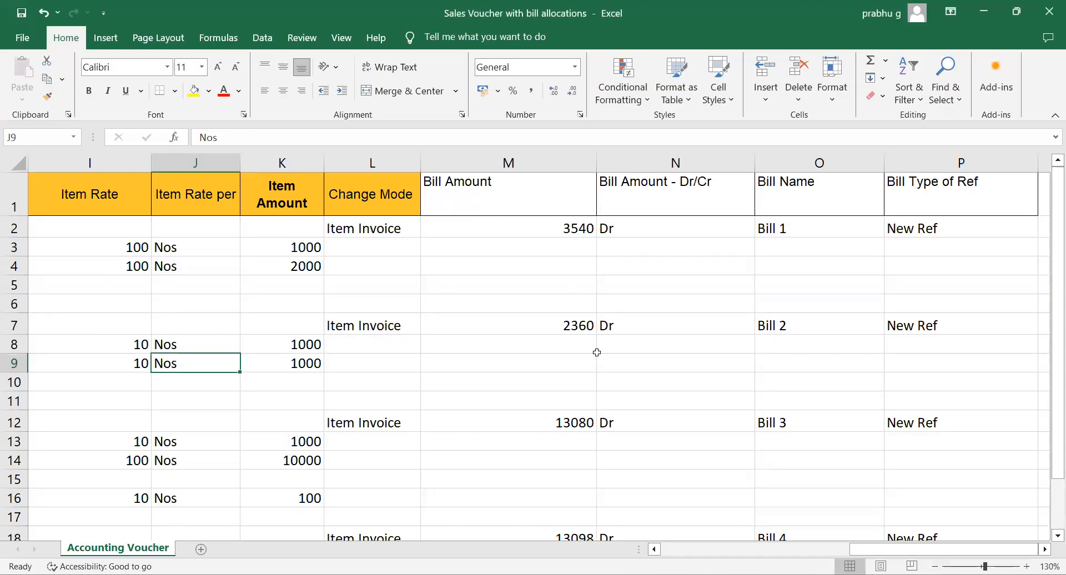
key(Left)
key(Left)
key(Left)
key(Left)
key(Left)
key(Left)
key(Left)
key(Left)
key(Left)
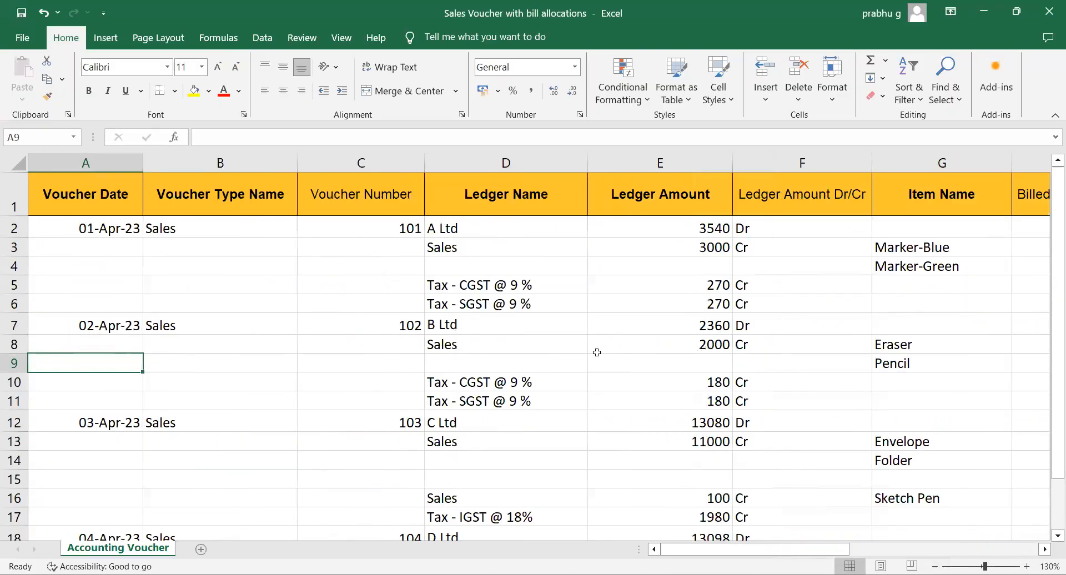
click(401, 231)
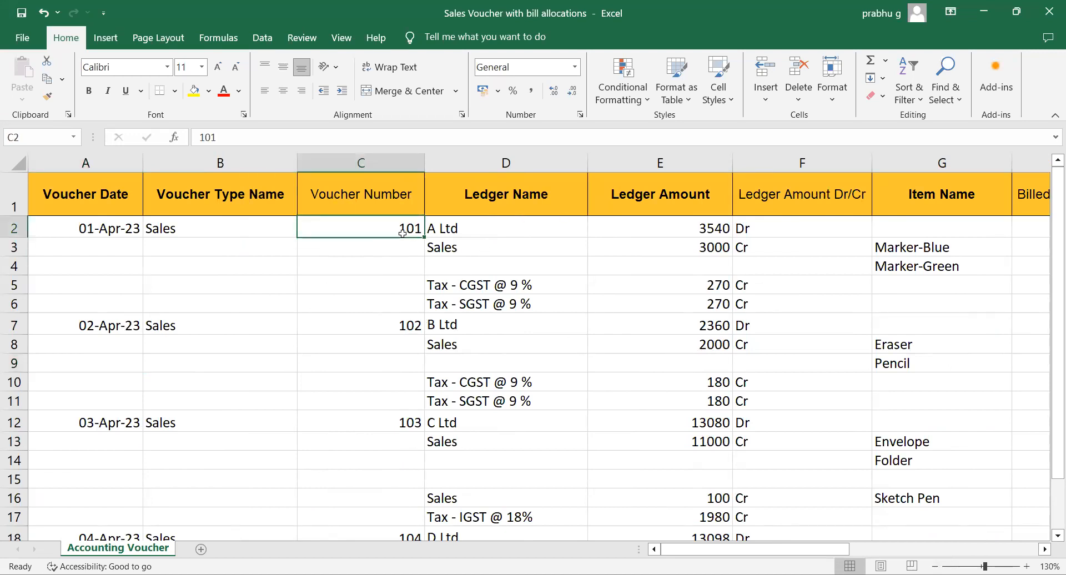
click(395, 324)
click(392, 428)
scroll(488, 430, down, 3)
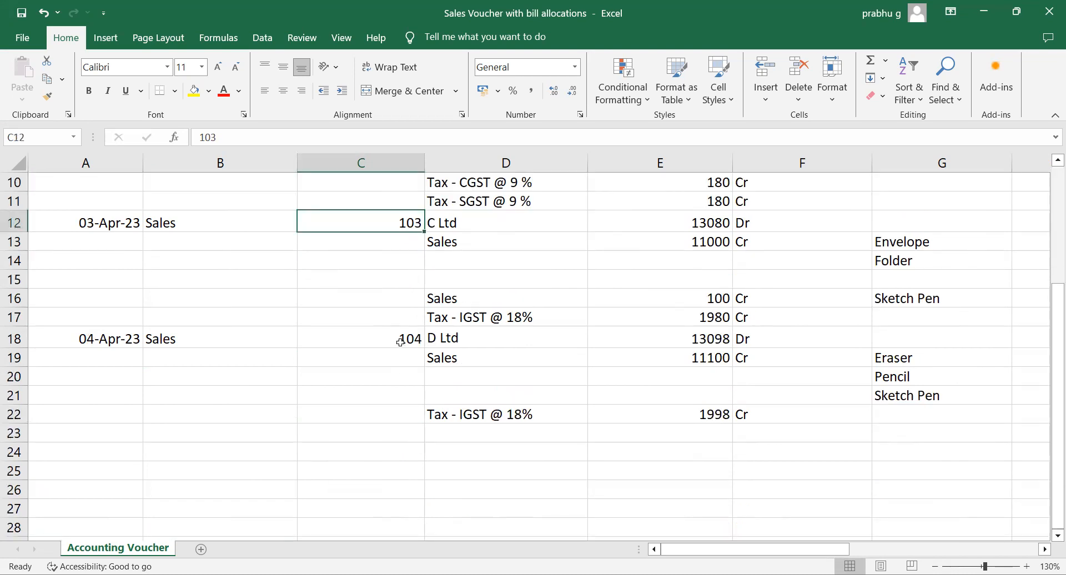
click(401, 340)
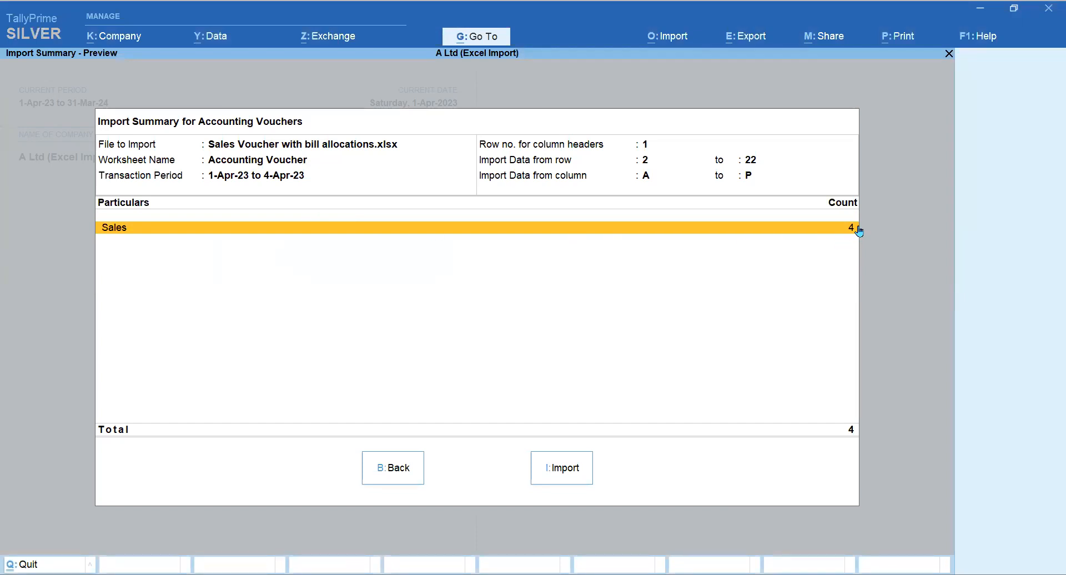
Return to TallyPrime, import the sales vouchers from the summary preview and dismiss the import message.
click(574, 472)
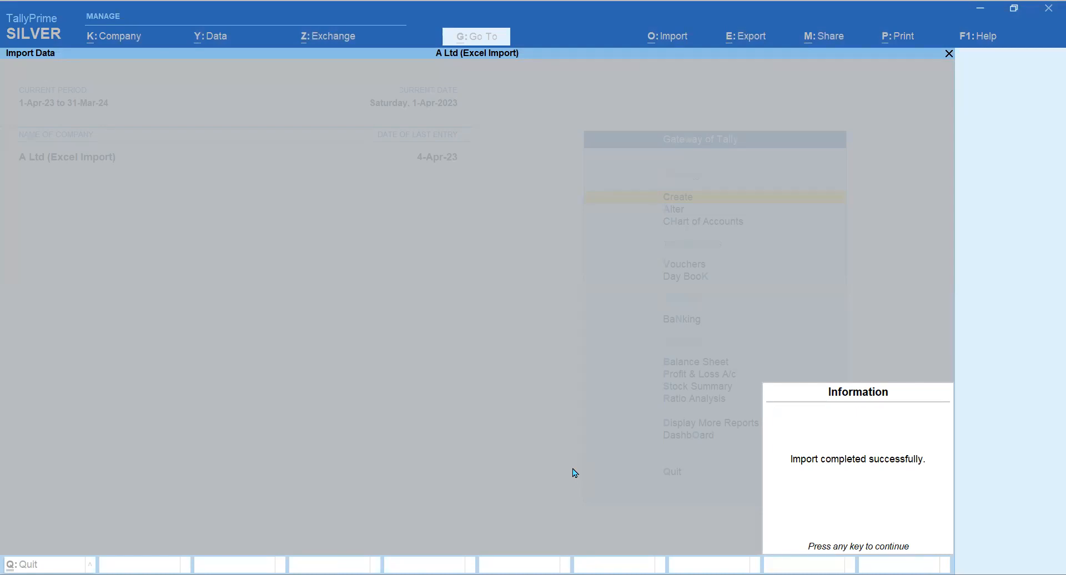
click(828, 500)
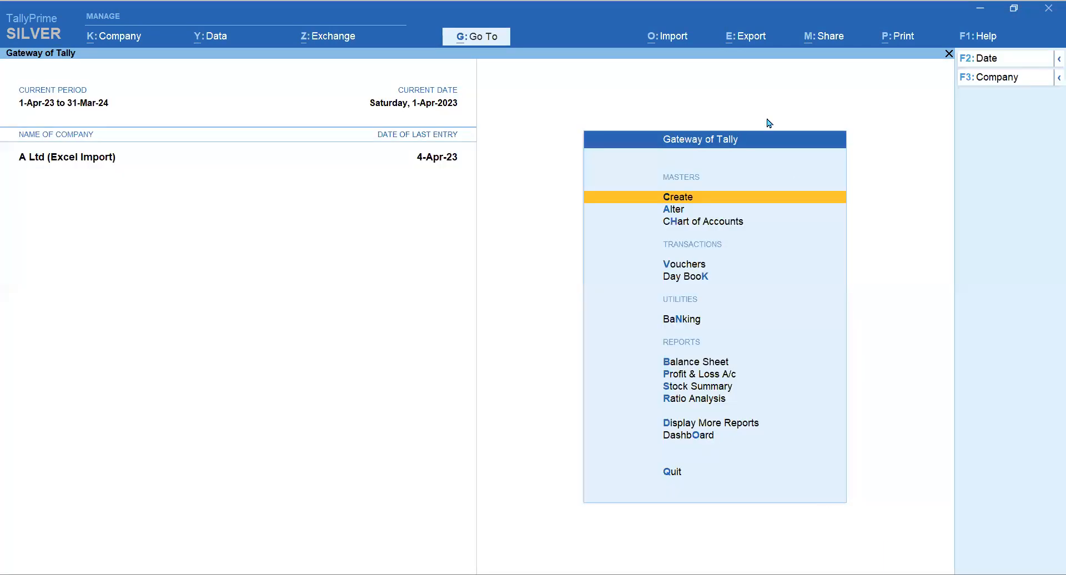
key(alt+o)
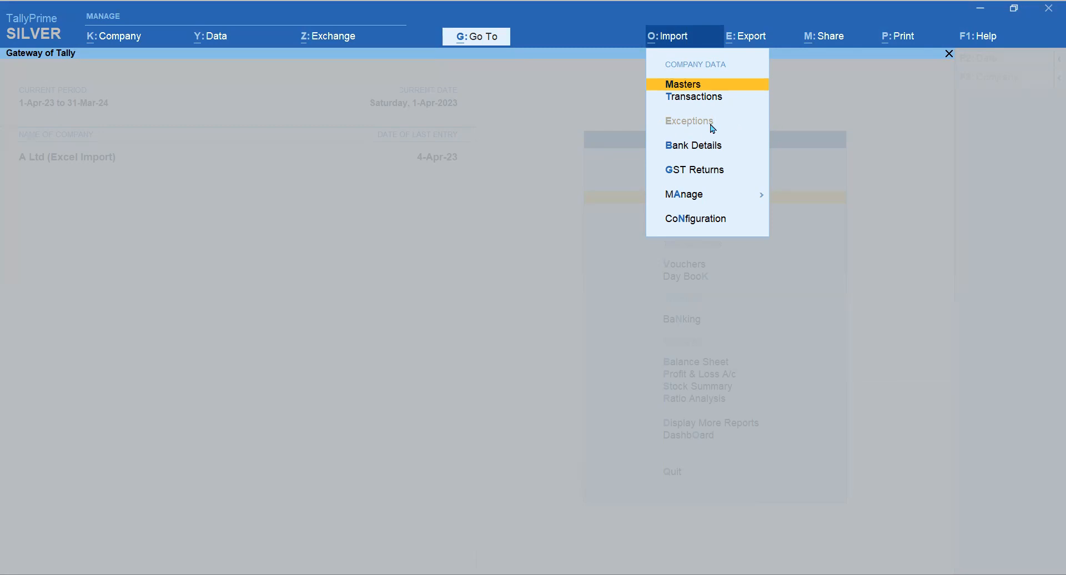
key(Escape)
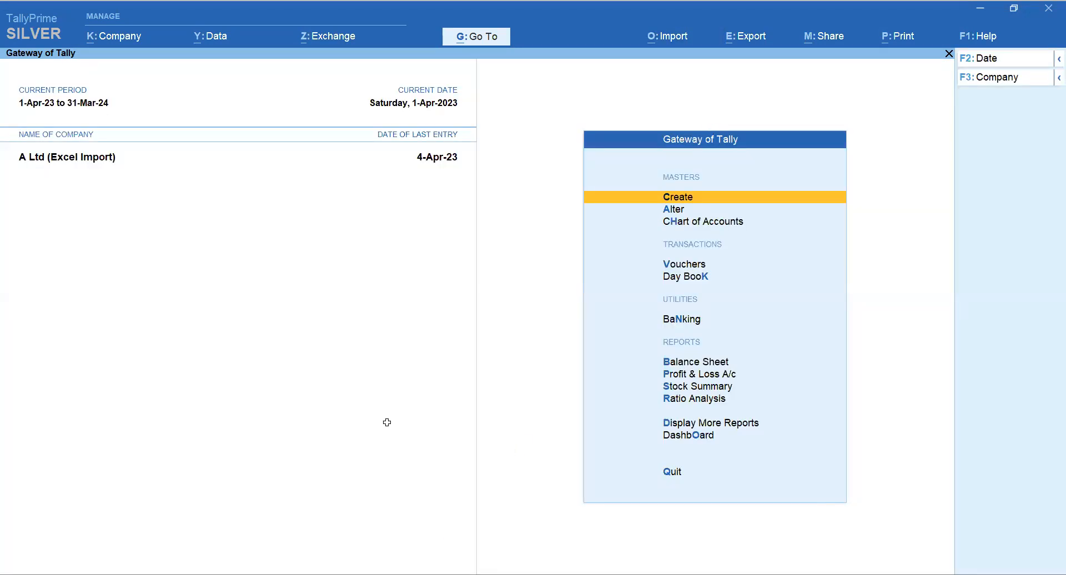
Switch to Excel and review the voucher numbers by selecting column C from row 18 up to row 2.
key(alt+Tab)
key(shift+Up)
key(shift+Up)
key(shift+Up)
key(shift+Up)
key(shift+Up)
key(shift+Up)
key(shift+Up)
key(shift+Up)
key(shift+Up)
key(shift+Up)
key(shift+Up)
key(shift+Up)
key(shift+Up)
key(shift+Up)
key(shift+Up)
key(shift+Up)
key(shift+Up)
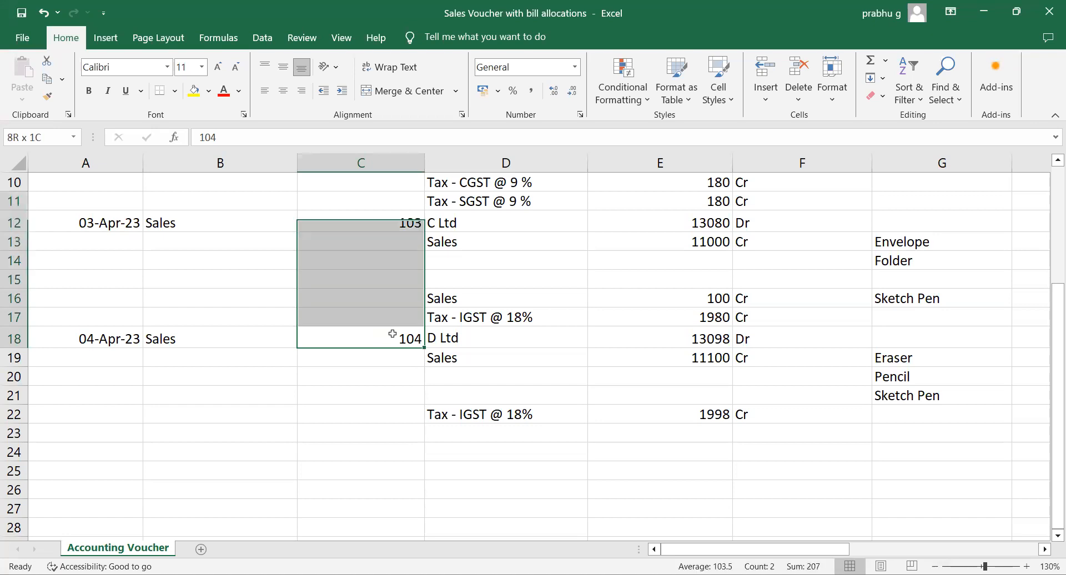
key(shift+Down)
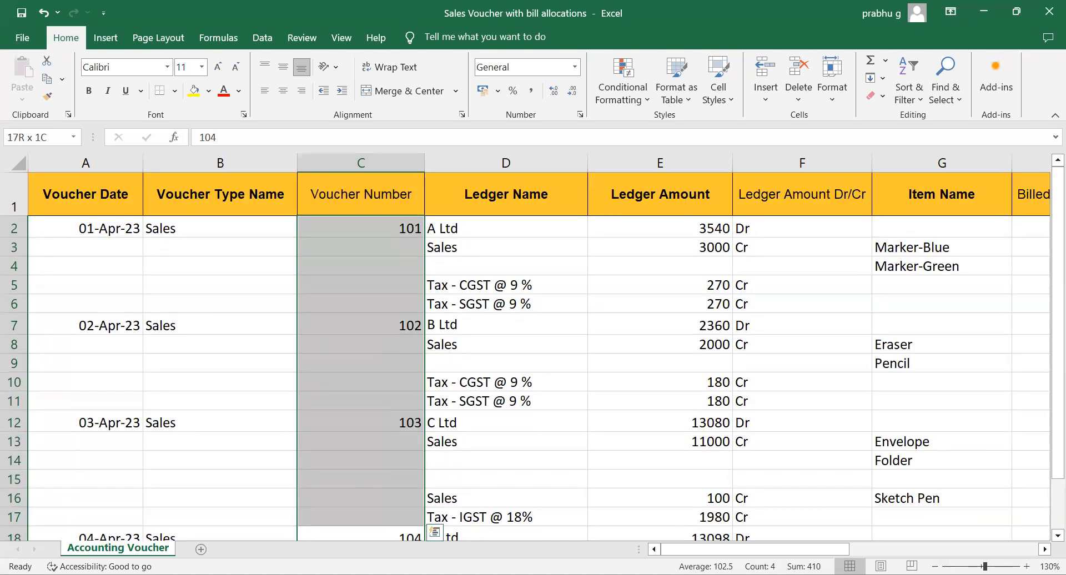
Switch to TallyPrime and display the Day Book for the period 1-Apr-23 to 4-Apr-23.
key(alt+Tab)
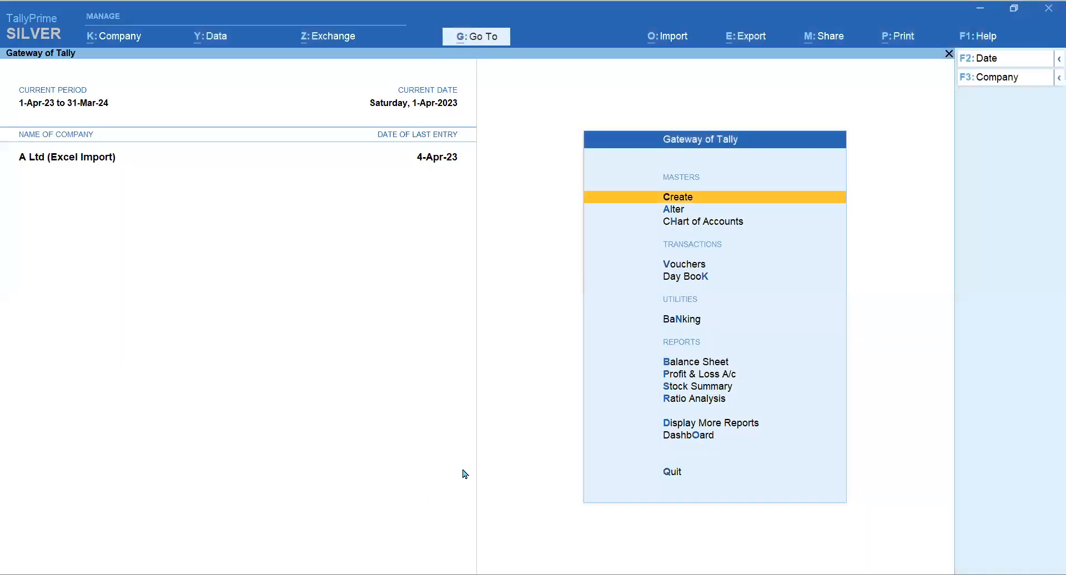
key(Down)
key(Down)
key(Down)
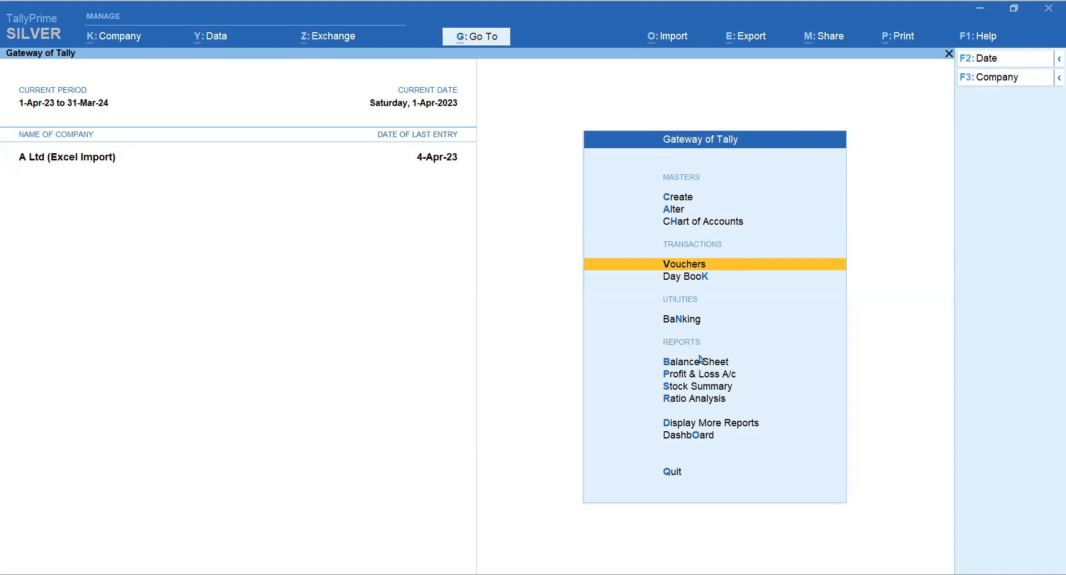
key(Down)
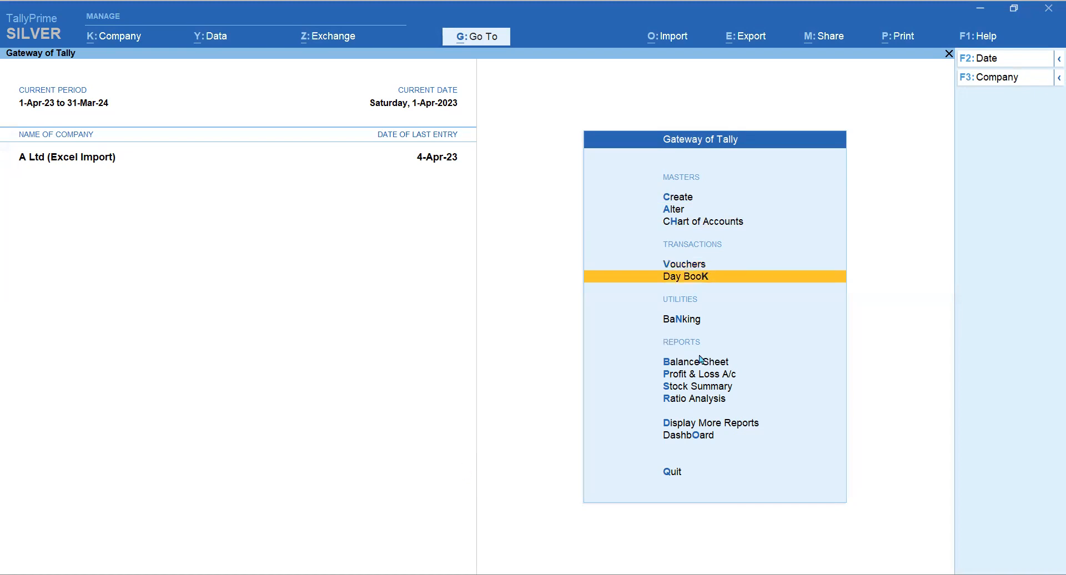
key(Return)
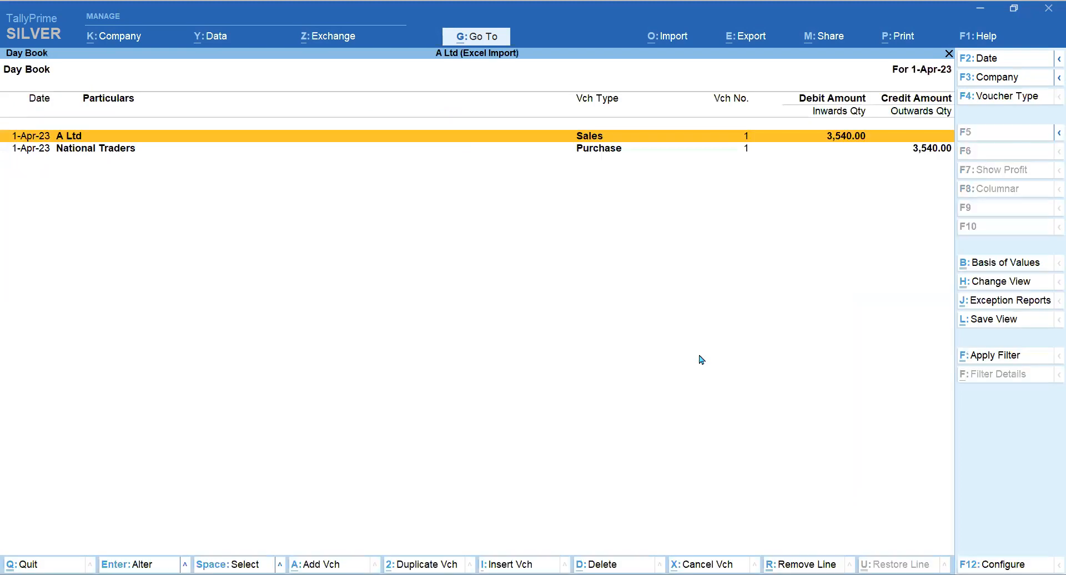
key(F2)
key(BackSpace)
key(Return)
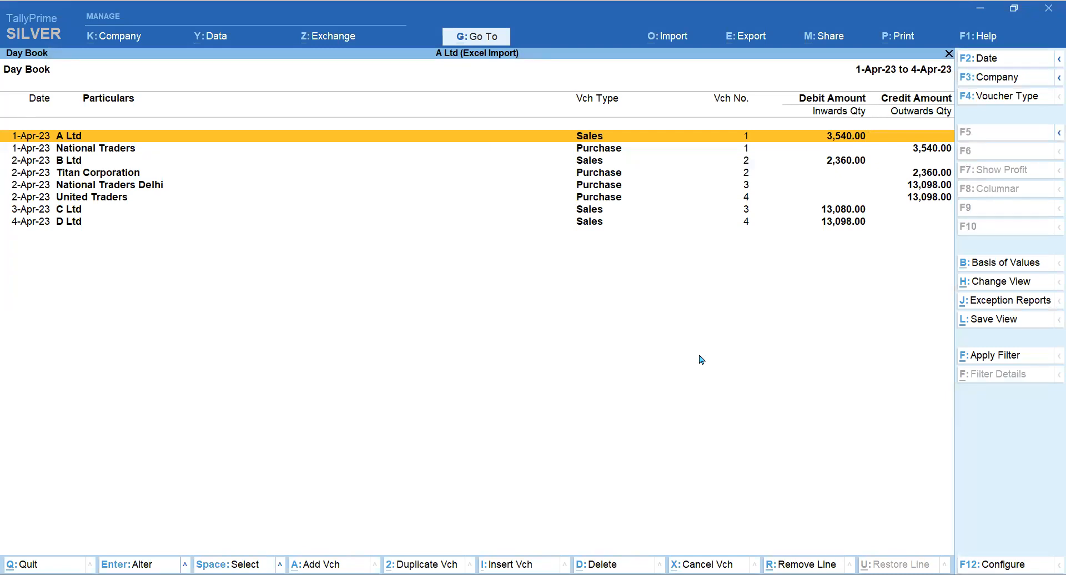
Open the D Ltd sales voucher dated 4-Apr-23, compare its number with the Excel sheet, and quit back to the Gateway of Tally.
key(Down)
key(Down)
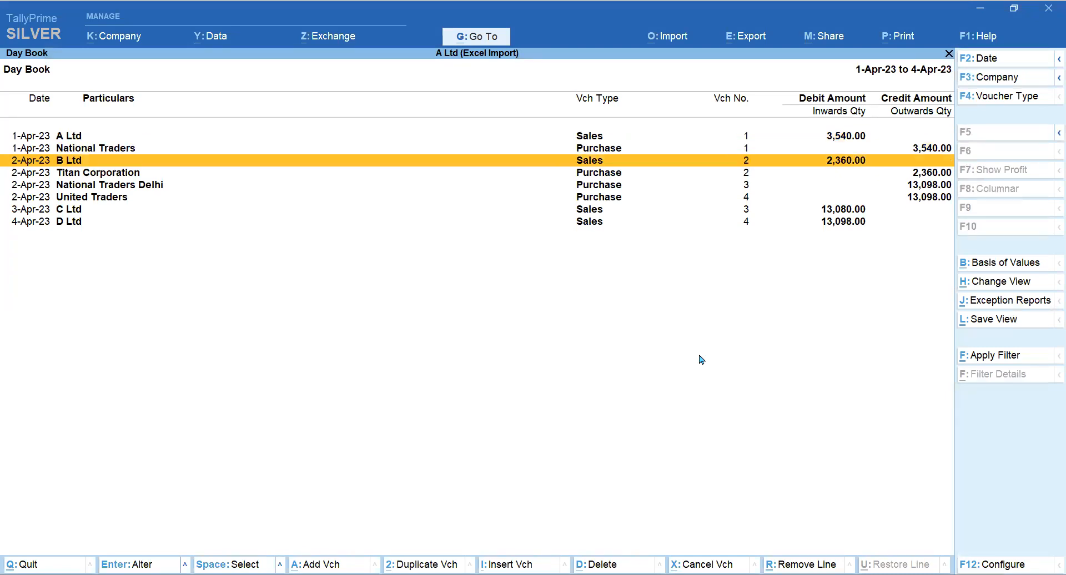
key(Down)
key(Down)
key(Down)
key(Down)
key(Down)
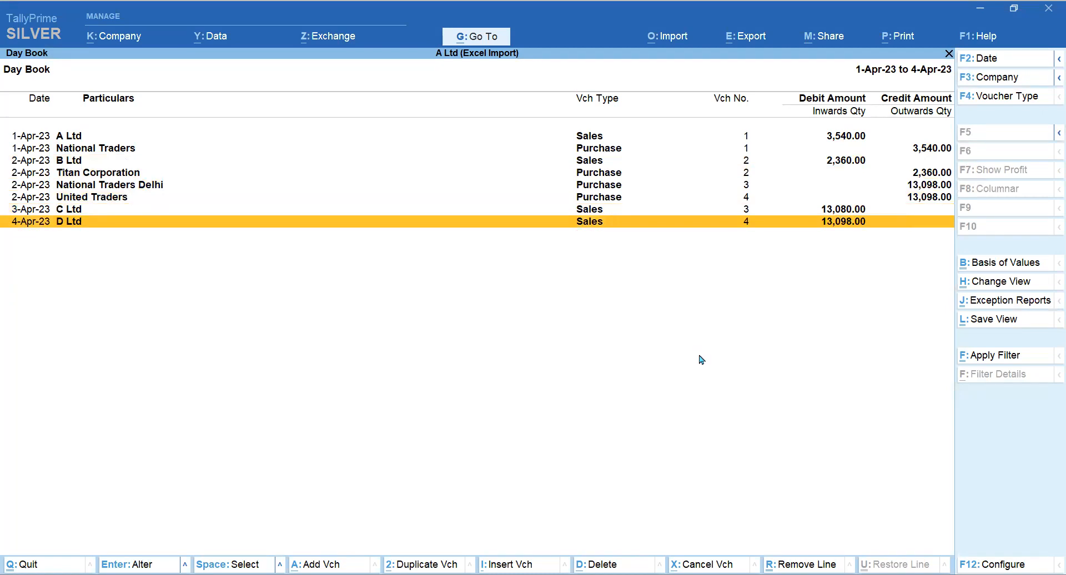
key(Return)
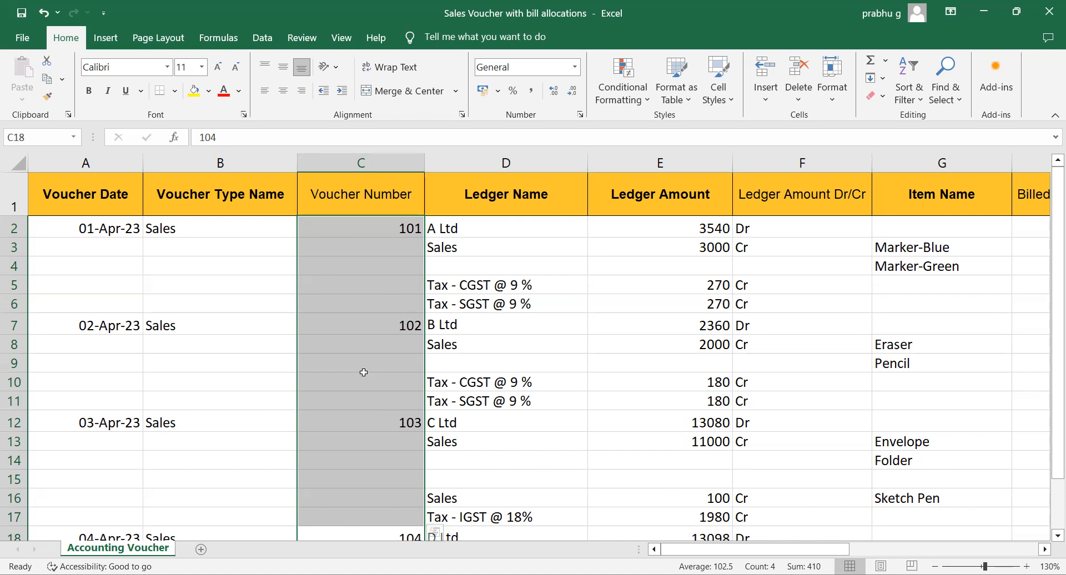
key(alt+Tab)
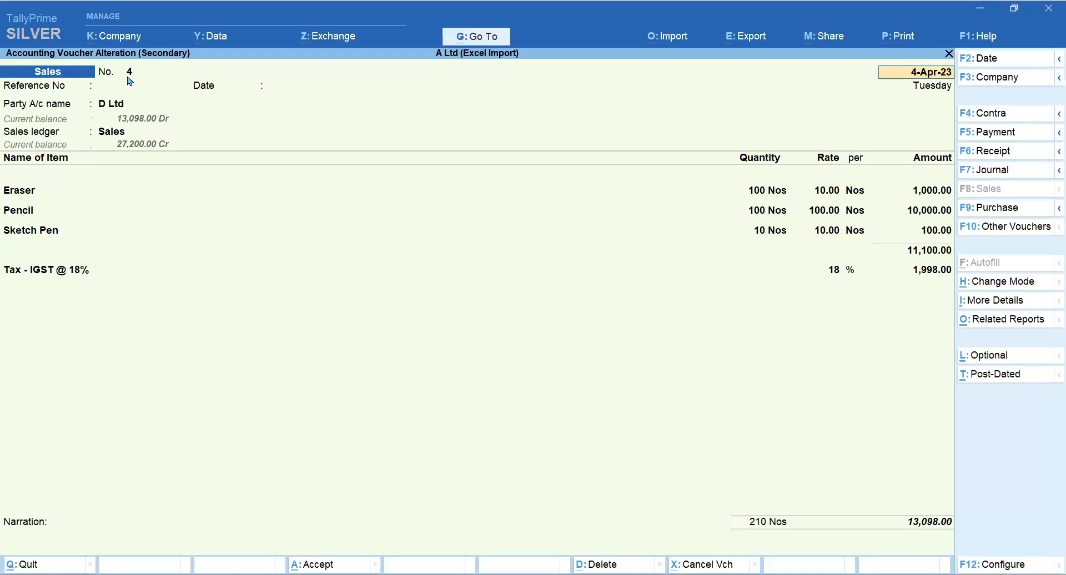
key(Escape)
key(Escape)
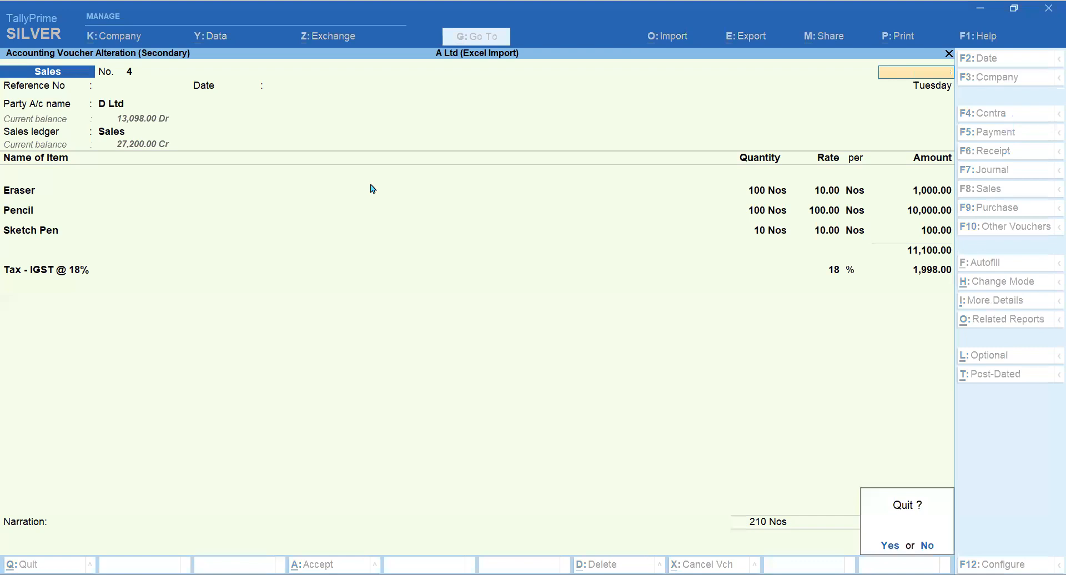
key(y)
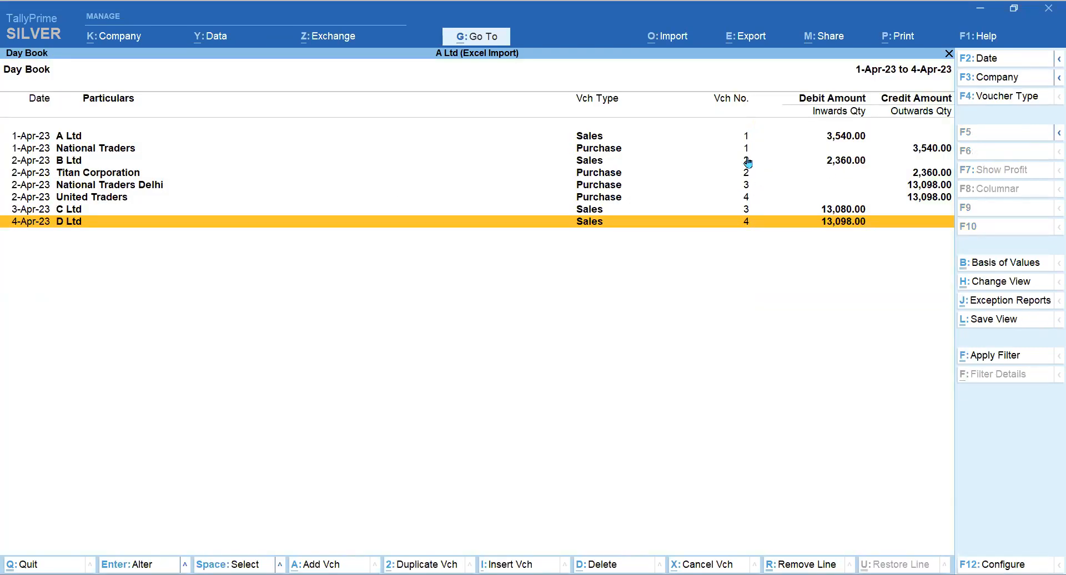
key(Escape)
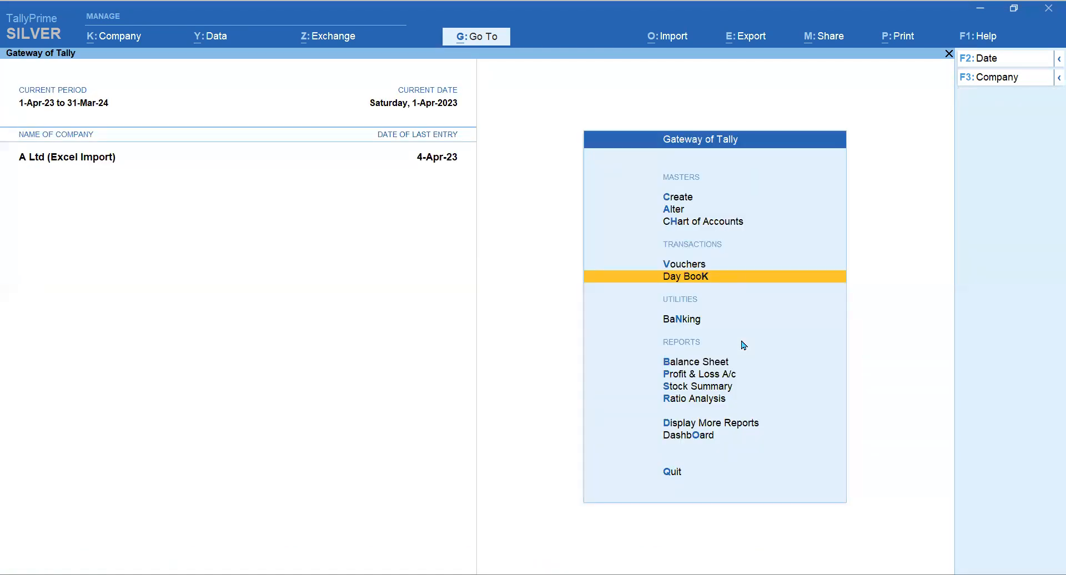
Open the Display More Reports list from the Gateway of Tally.
key(Down)
key(Down)
key(Down)
key(Down)
key(Down)
key(Down)
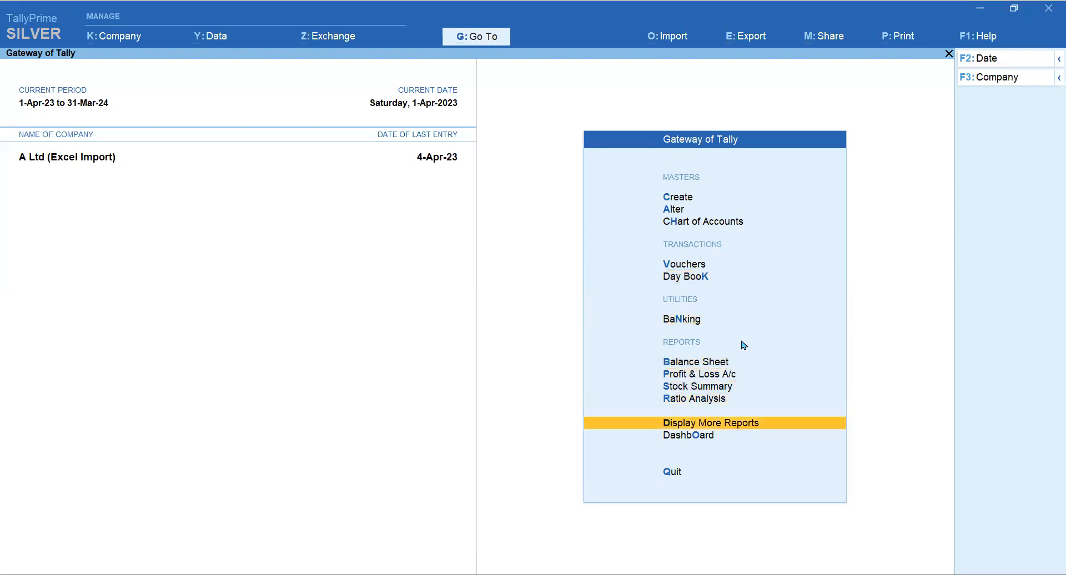
key(Return)
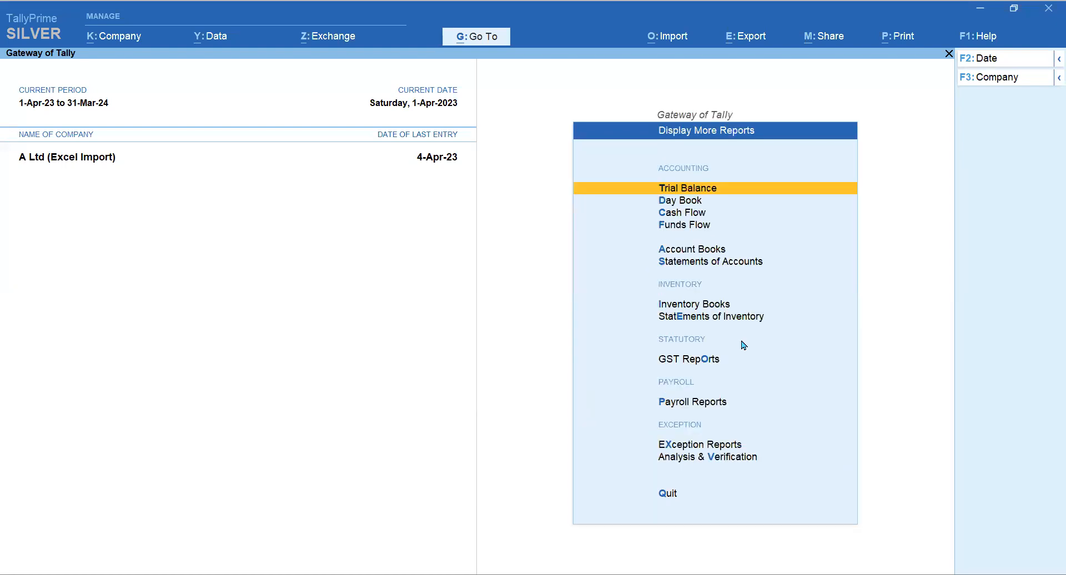
Open the Bills Receivable outstandings under Statements of Accounts and go through the entries down to Bill 4 of D Ltd.
key(Down)
key(Down)
key(Down)
key(Down)
key(Down)
key(Down)
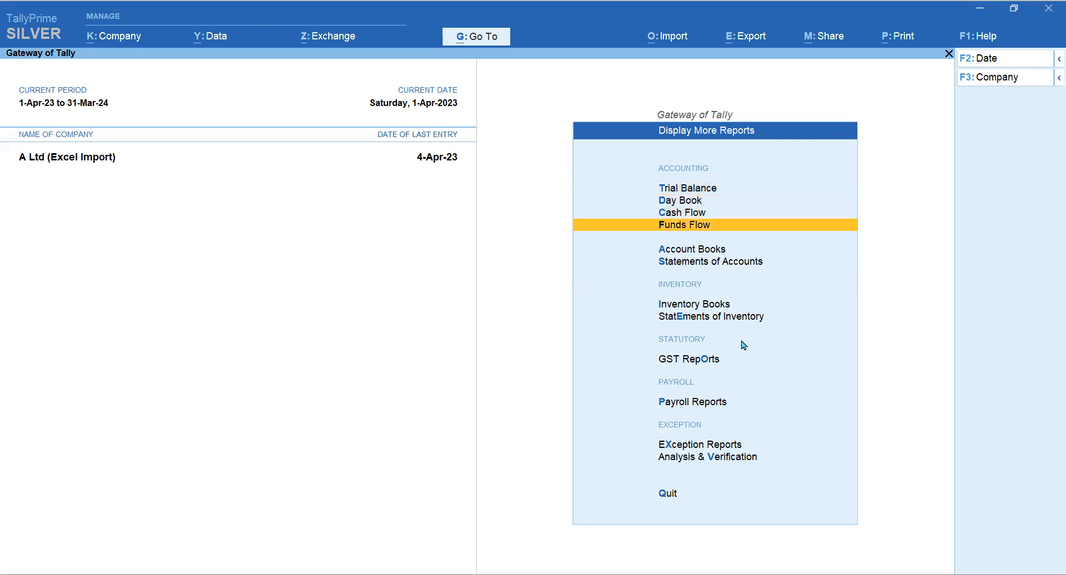
key(Up)
key(Up)
key(Down)
key(Return)
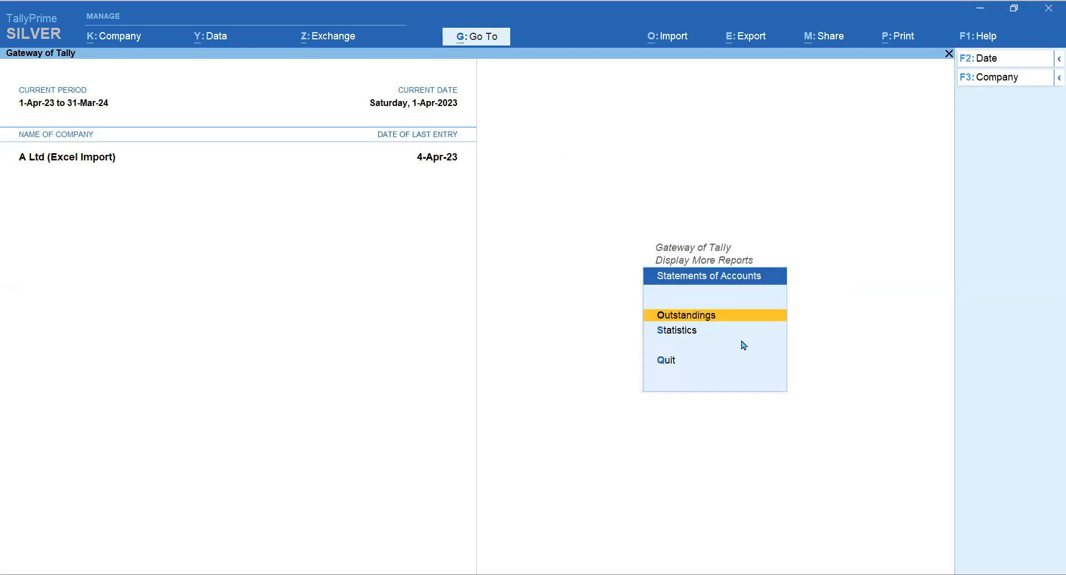
key(Return)
key(Return)
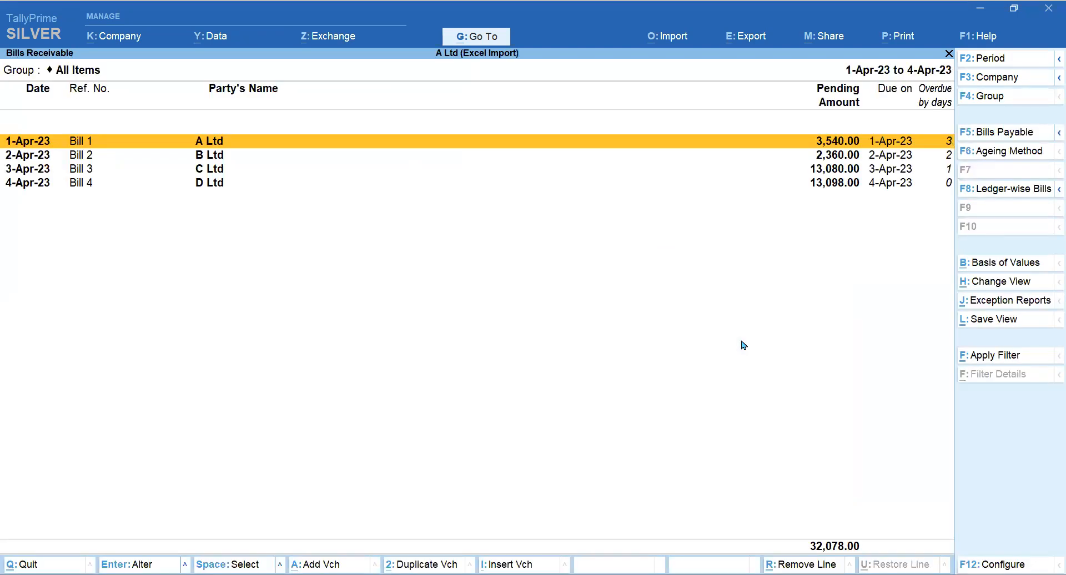
key(Down)
key(Down)
key(Down)
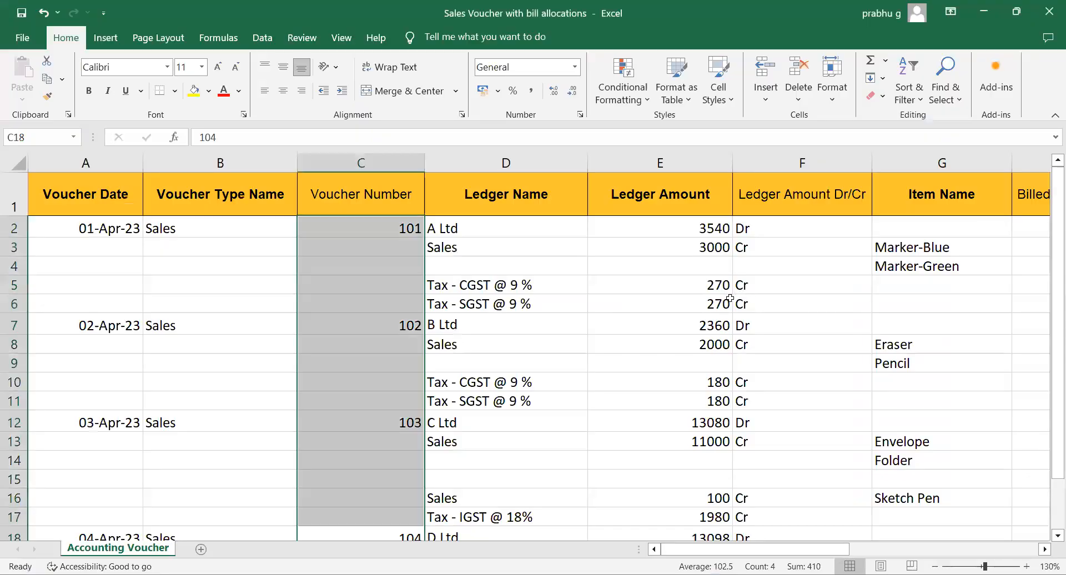
Switch to the Excel sales voucher sheet and review the bill names by selecting column O from row 18 up to row 1.
key(Right)
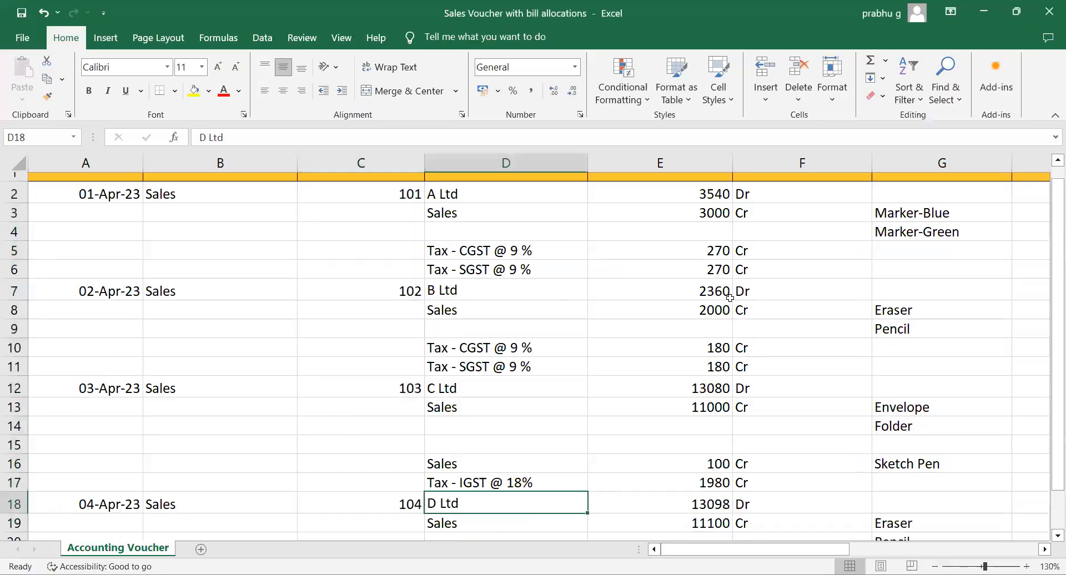
key(Right)
key(Right)
key(Right)
key(Right)
key(Right)
key(Right)
key(Right)
key(Right)
key(Right)
key(Right)
key(Right)
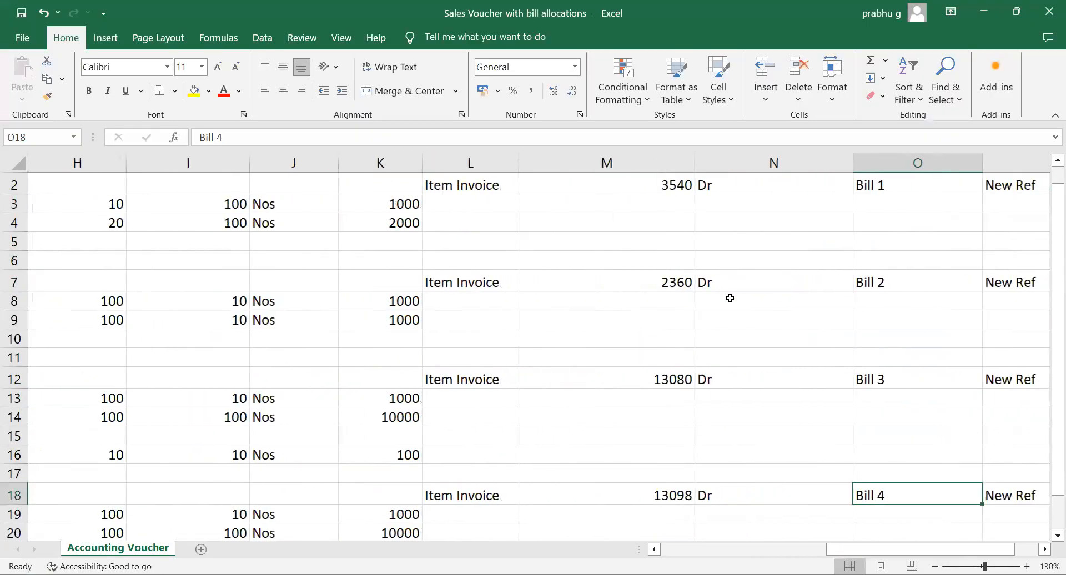
key(shift+Up)
key(shift+Up)
key(shift+Up)
key(shift+Up)
key(shift+Up)
key(shift+Up)
key(shift+Up)
key(shift+Up)
key(shift+Up)
key(shift+Up)
key(shift+Up)
key(shift+Up)
key(shift+Up)
key(shift+Up)
key(shift+Up)
key(shift+Up)
key(shift+Up)
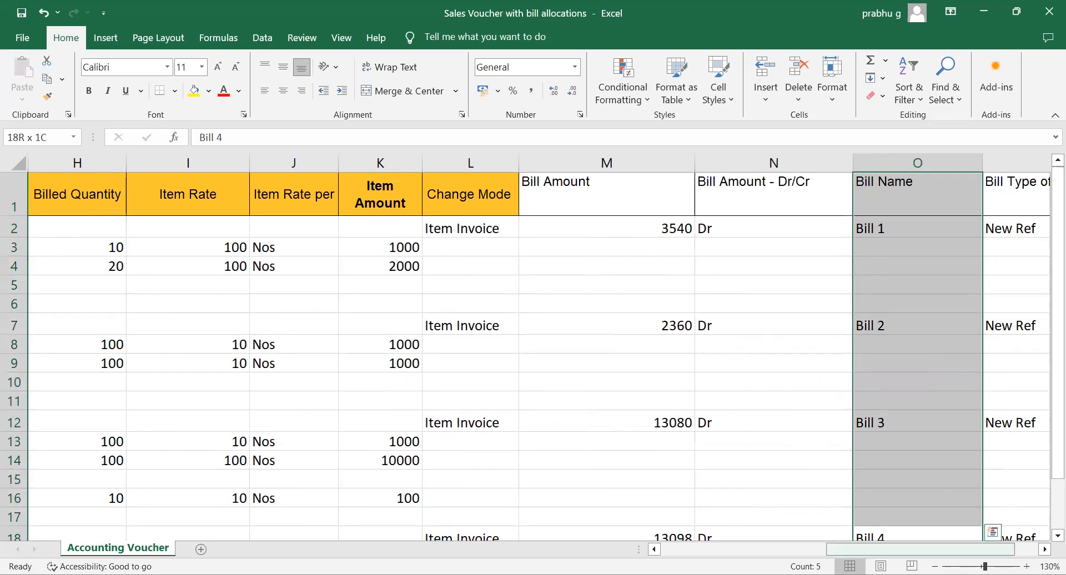
Select the bill amounts in M1:M22 and compare their total with the Bills Receivable report in TallyPrime, switching between both programs.
drag(618, 190, 667, 514)
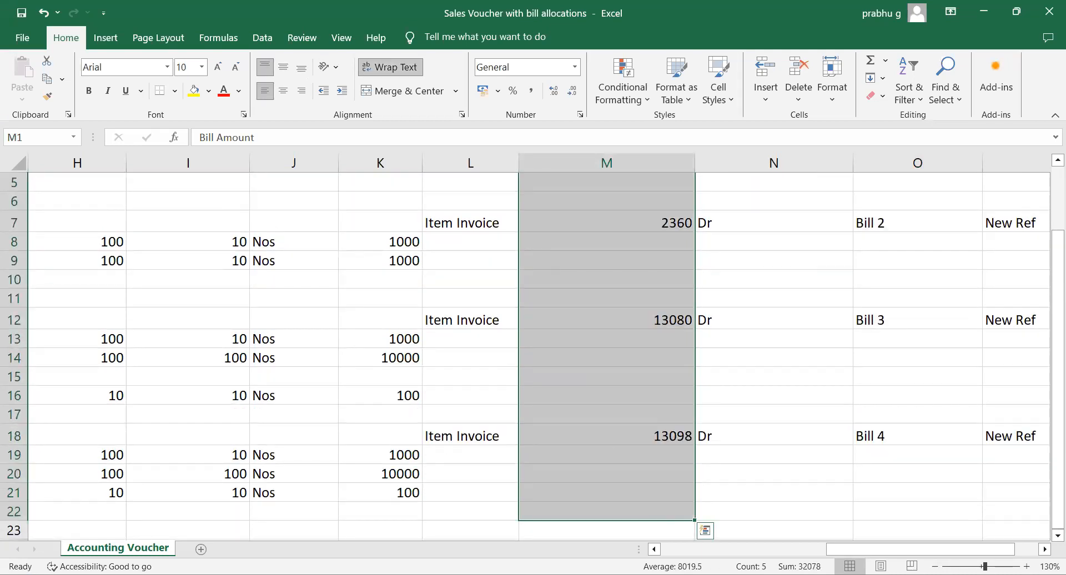
key(alt+Tab)
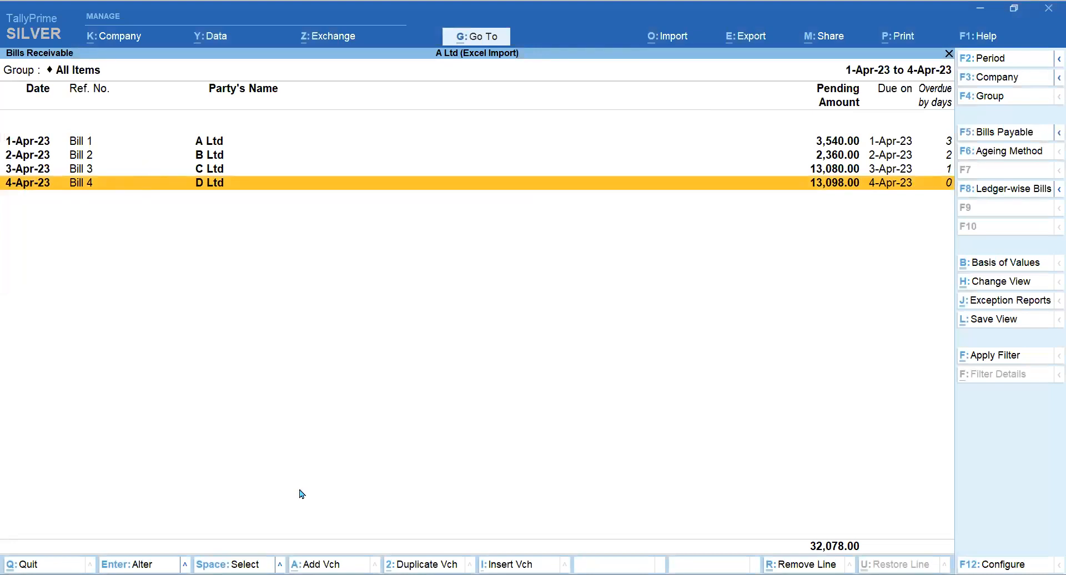
key(alt+Tab)
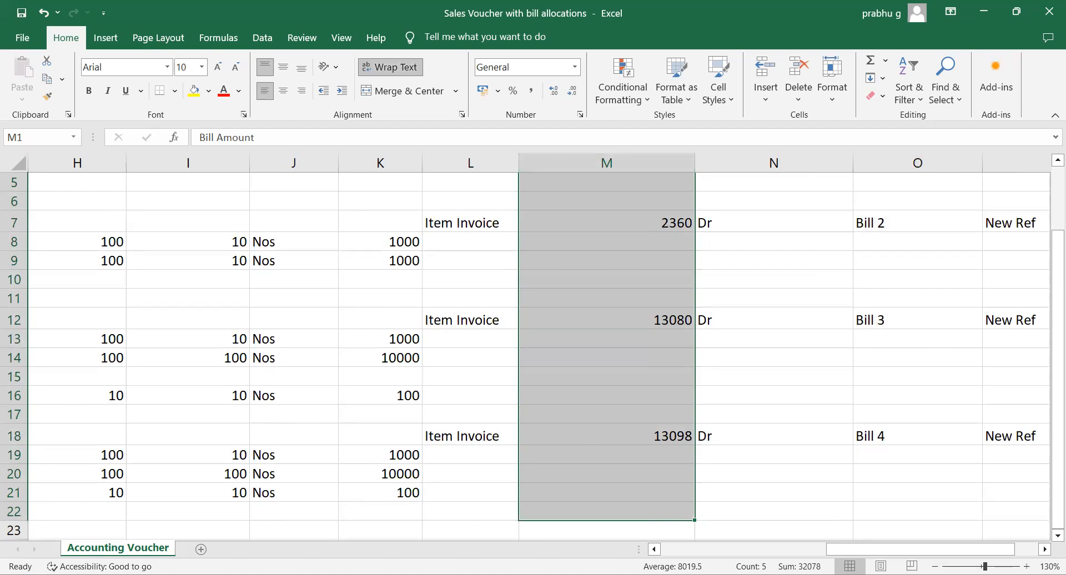
key(alt+Tab)
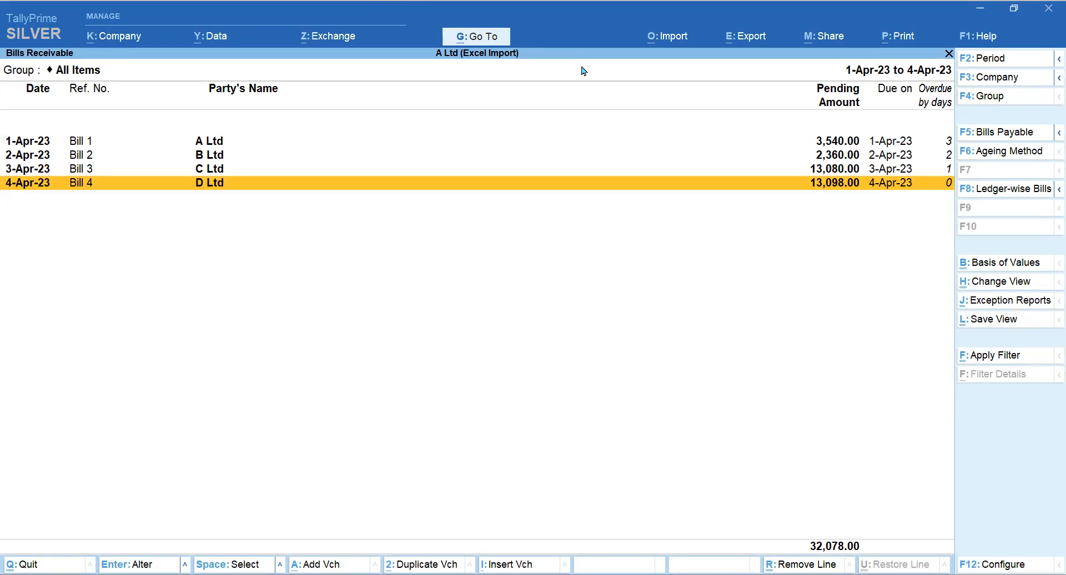
key(alt+Tab)
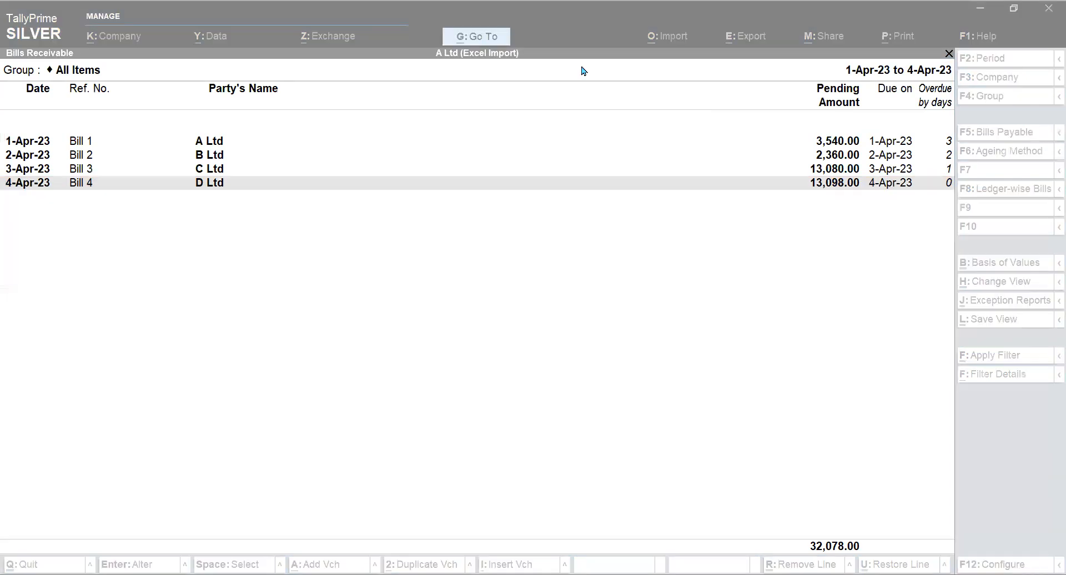